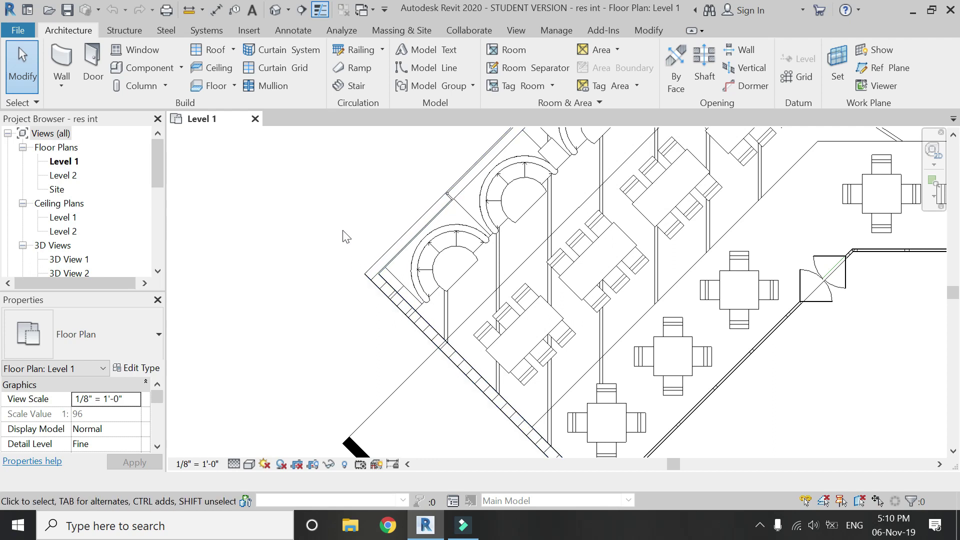
Open the foreground cut pattern choices for the Brick, Common material in the structure layer of the 9'' brick wall type
click(401, 240)
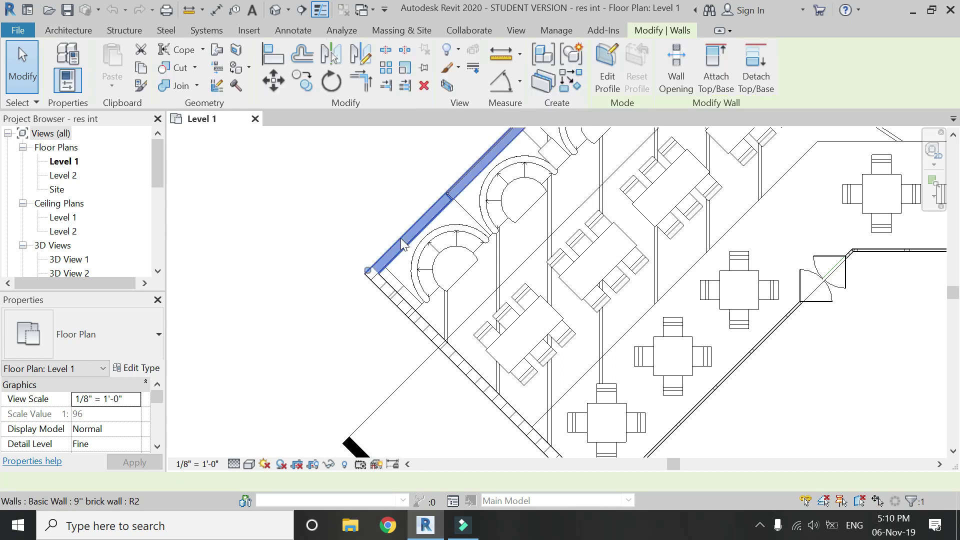
click(146, 372)
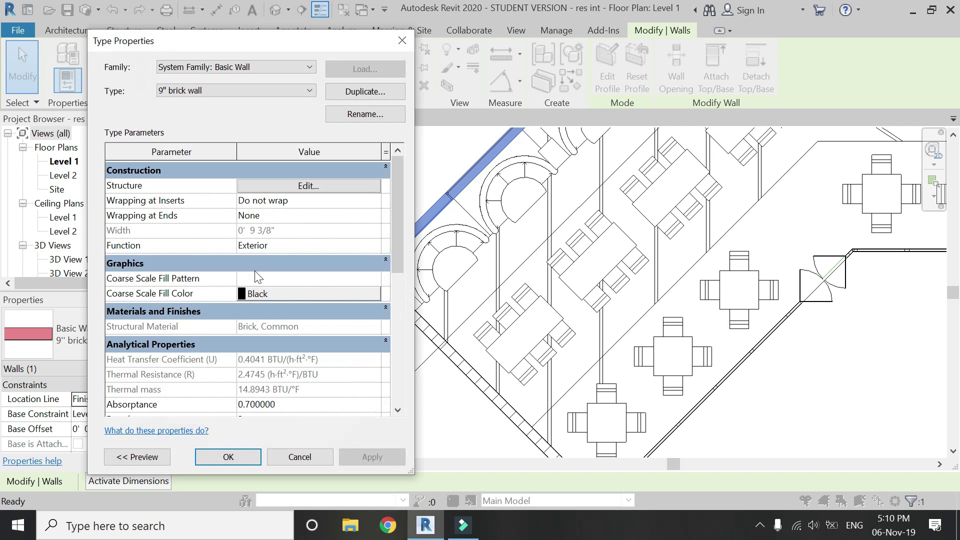
click(305, 186)
click(223, 226)
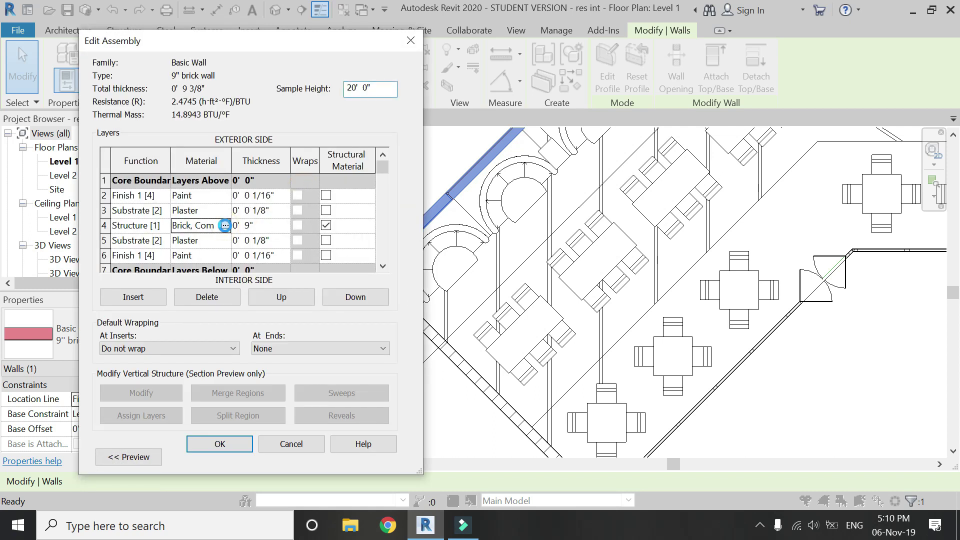
click(225, 226)
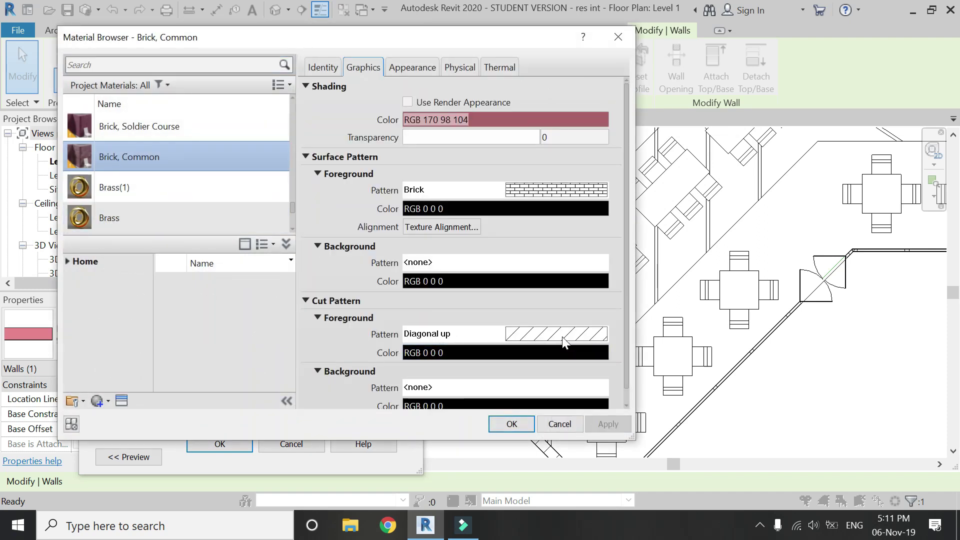
scroll(561, 335, down, 1)
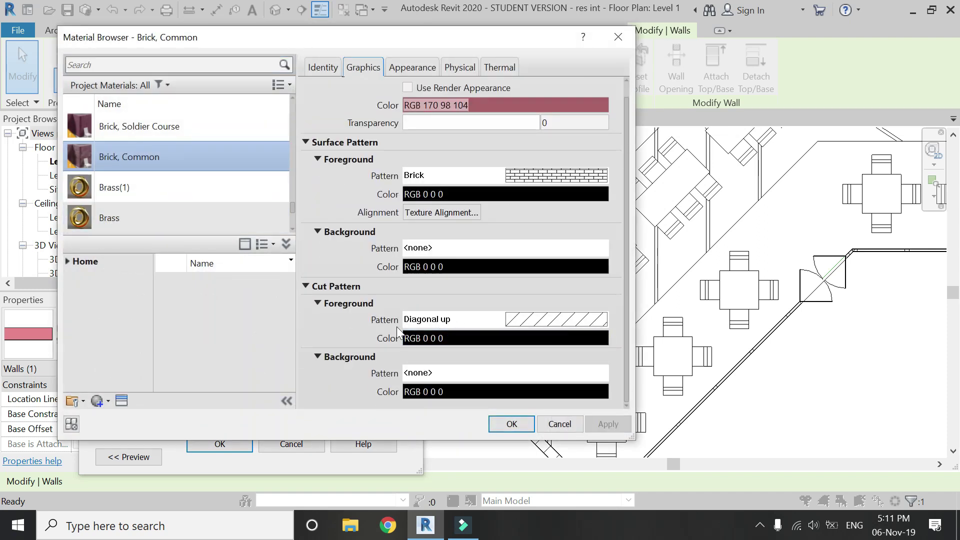
click(489, 318)
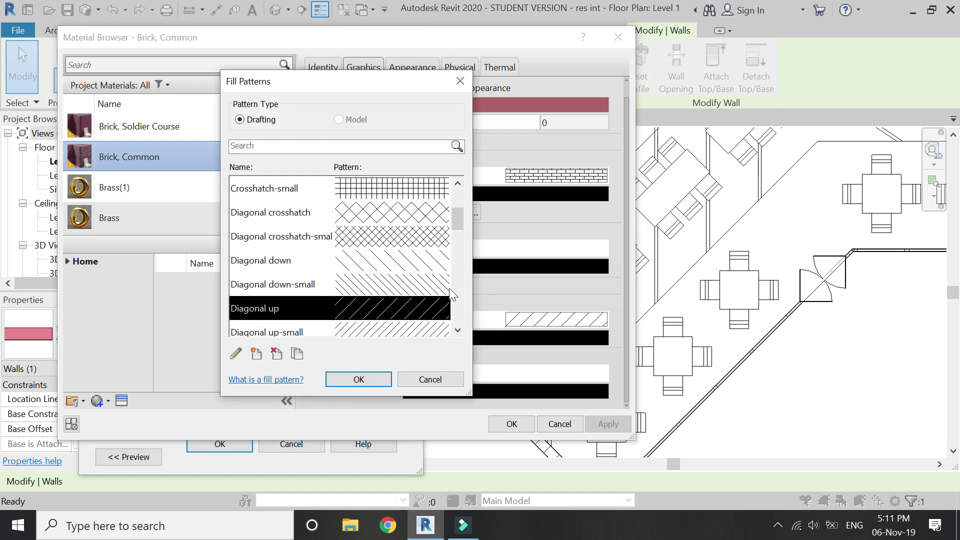
Rename the Steel drafting pattern as Brick Cut Pattern and apply it as the foreground cut pattern of Brick, Common
scroll(382, 257, down, 5)
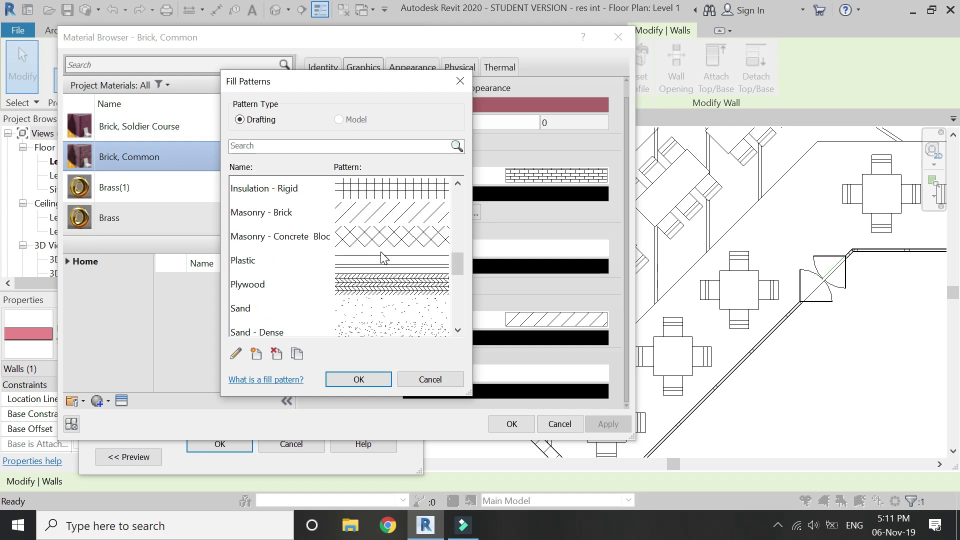
scroll(382, 257, down, 1)
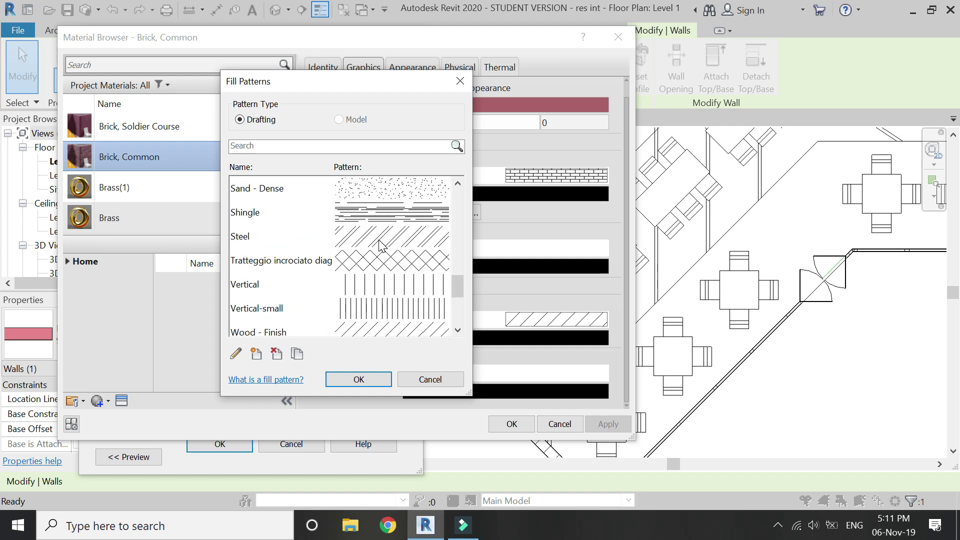
click(381, 244)
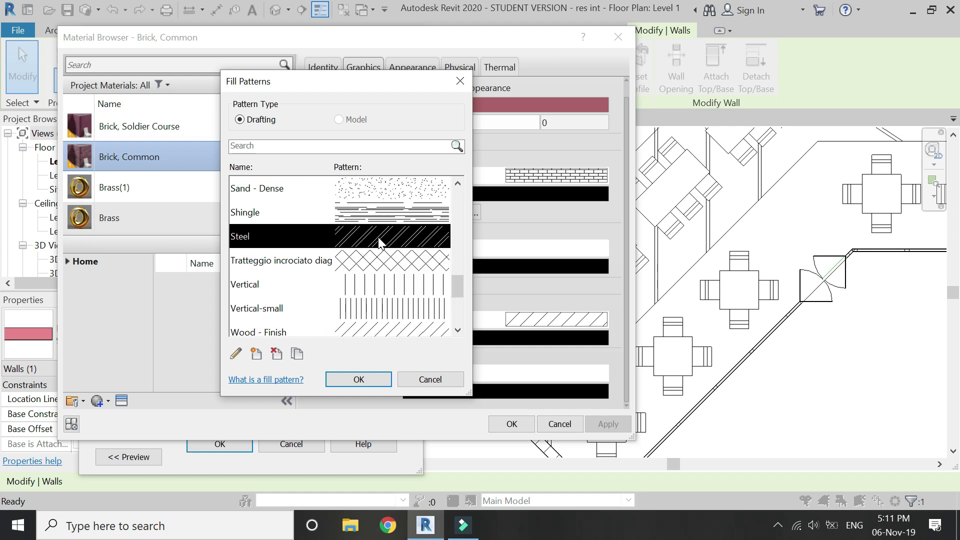
click(238, 358)
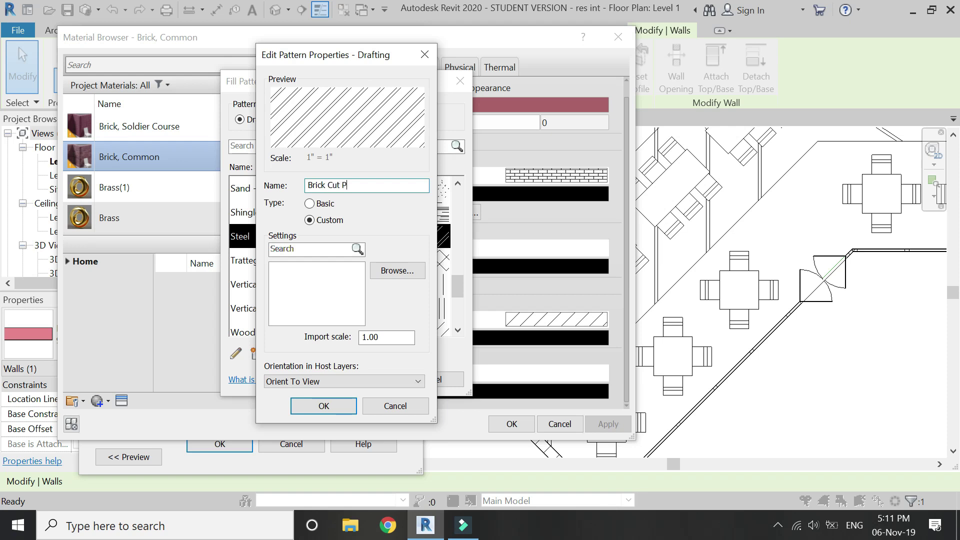
click(346, 410)
click(353, 382)
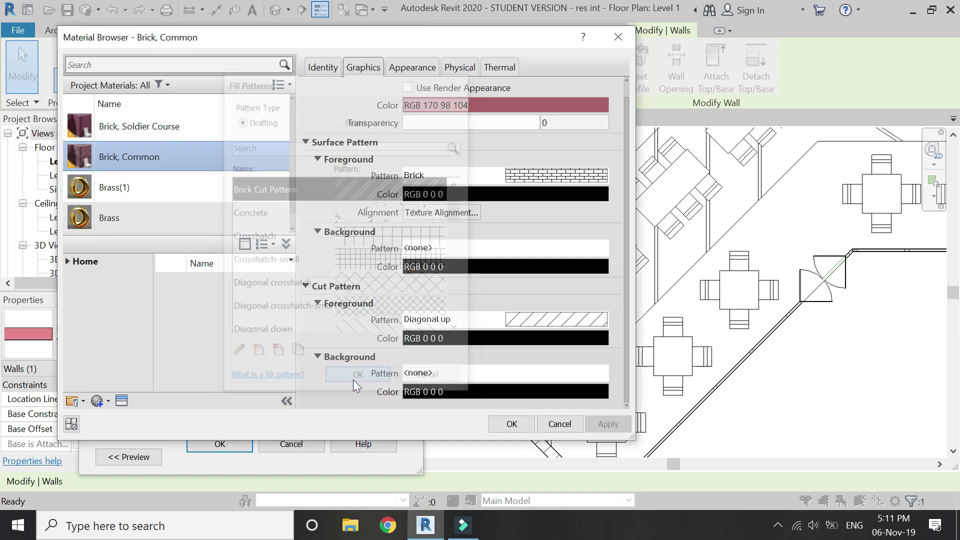
click(592, 422)
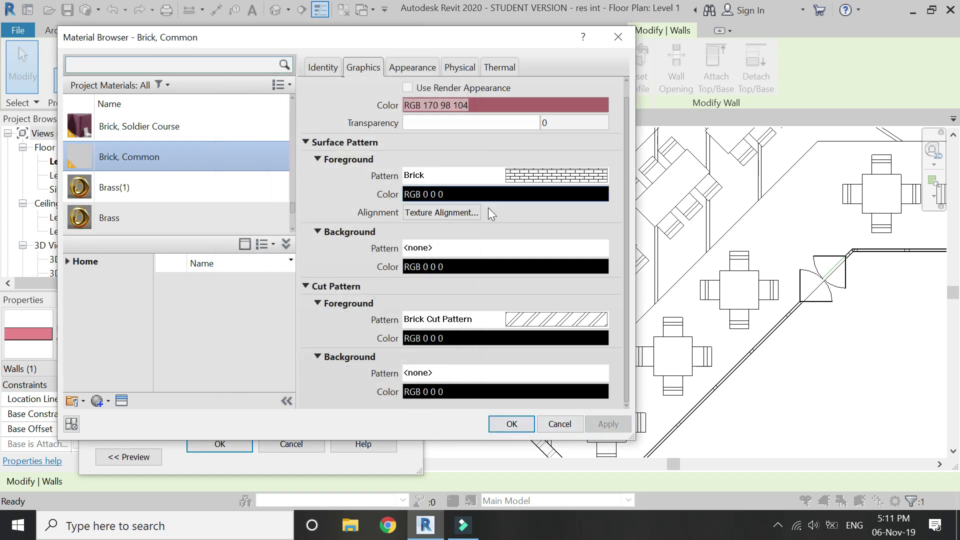
click(526, 50)
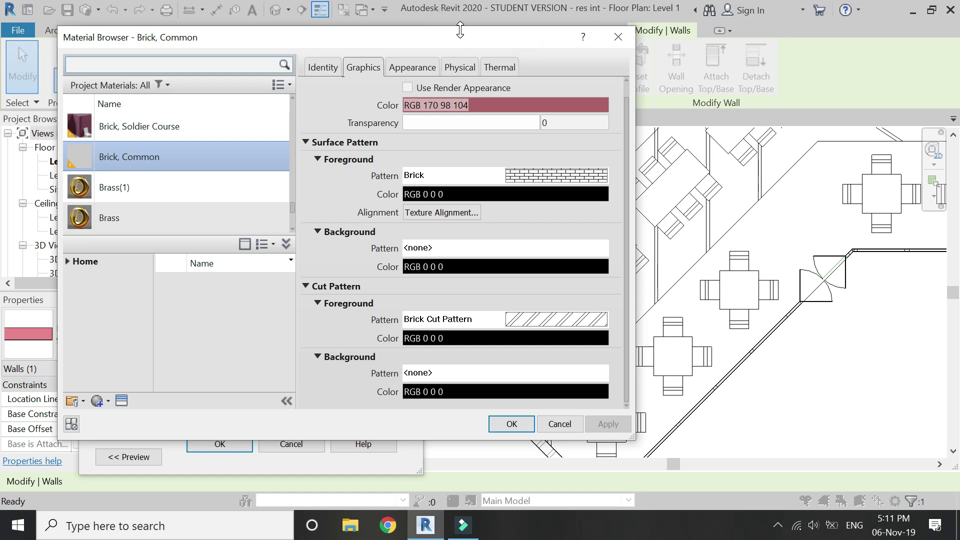
drag(463, 43, 213, 106)
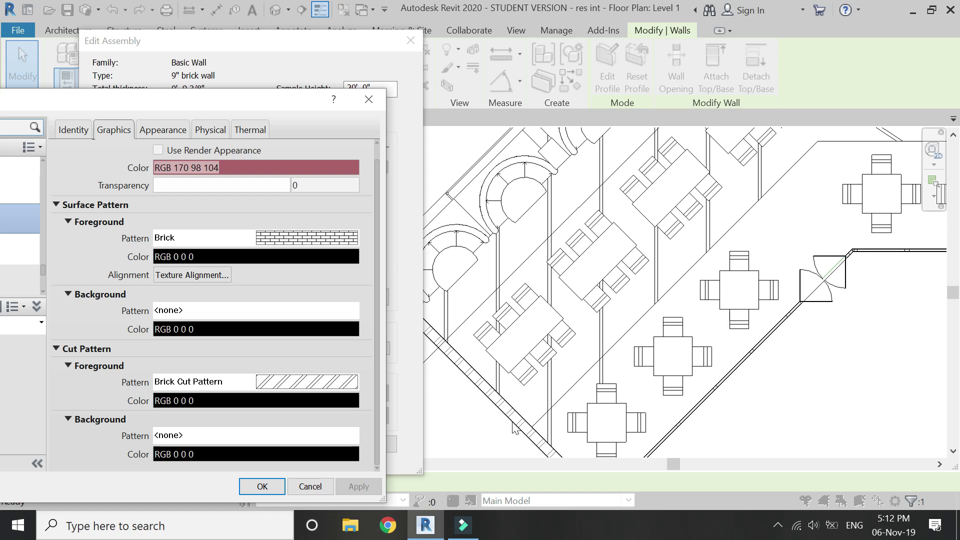
drag(236, 105, 529, 41)
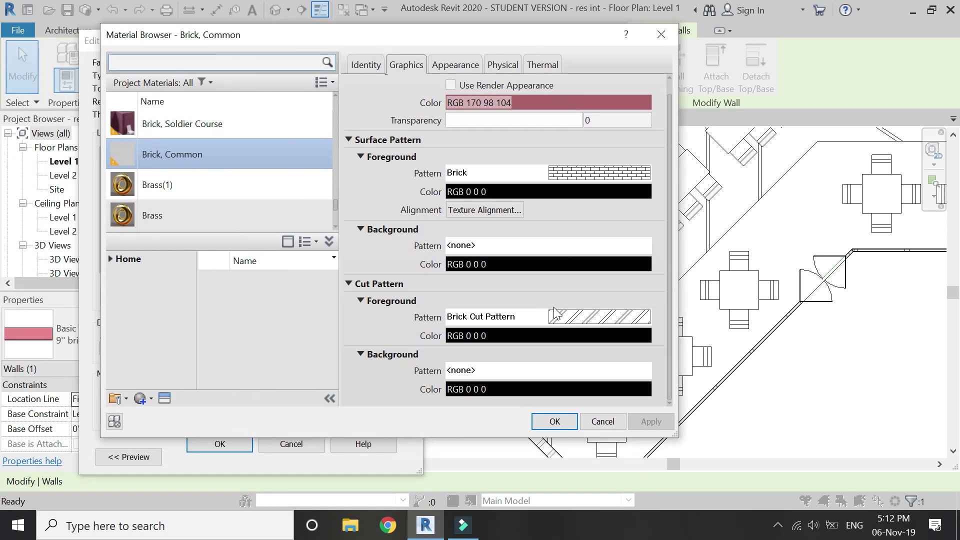
Set the Brick Cut Pattern's orientation in host layers to Align with element and accept the change for the wall type
click(582, 321)
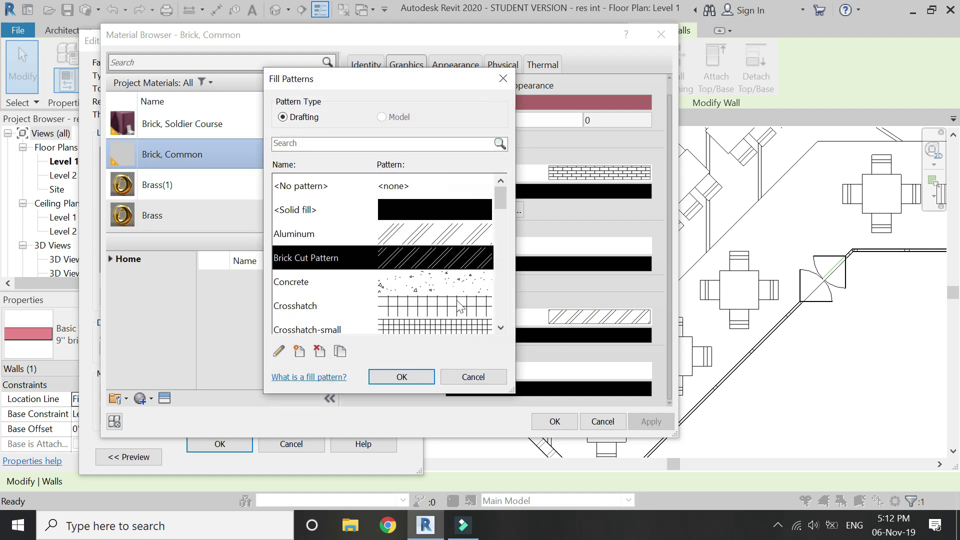
click(279, 352)
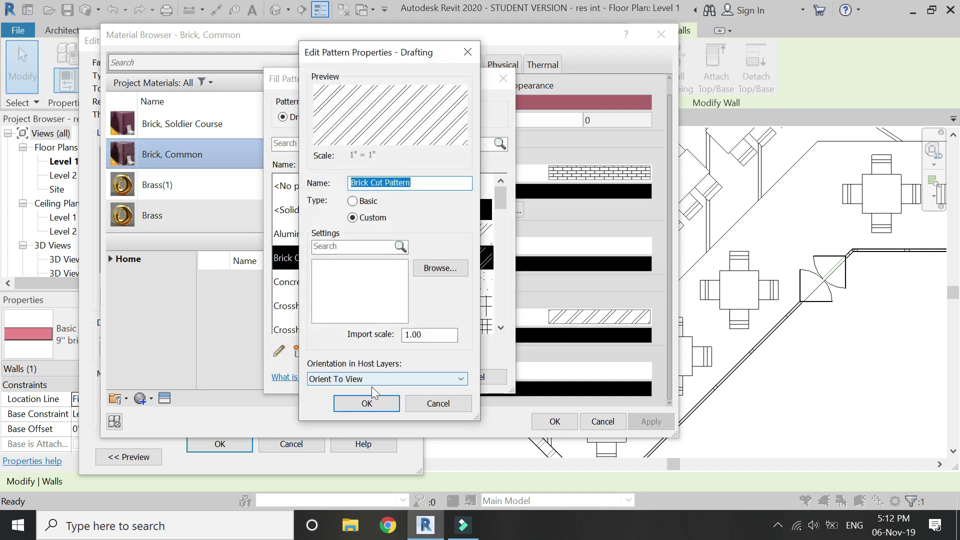
click(385, 379)
click(377, 410)
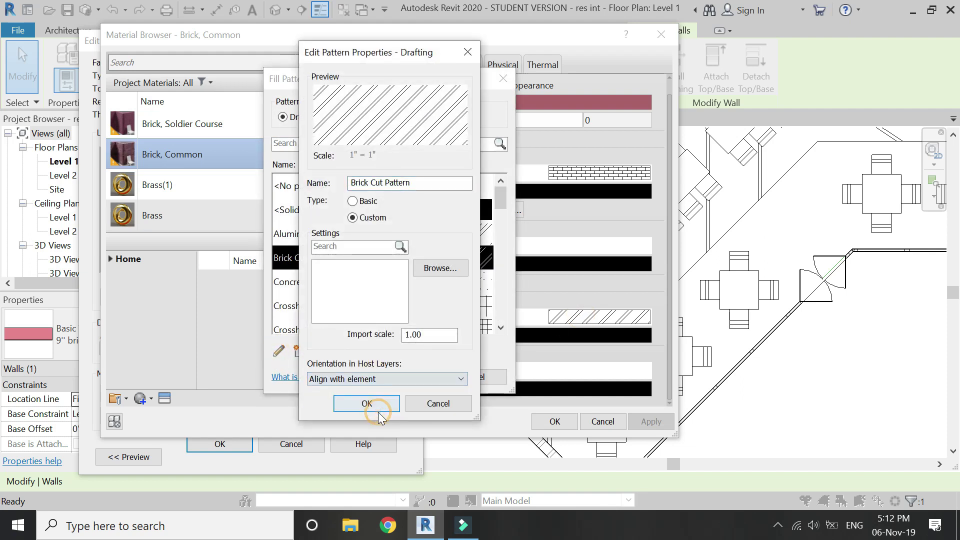
click(378, 409)
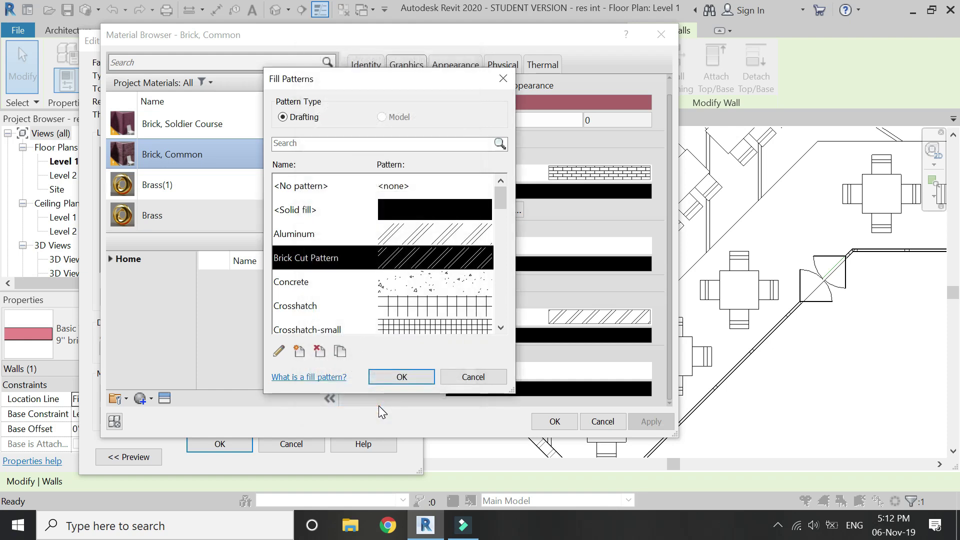
click(401, 377)
click(563, 422)
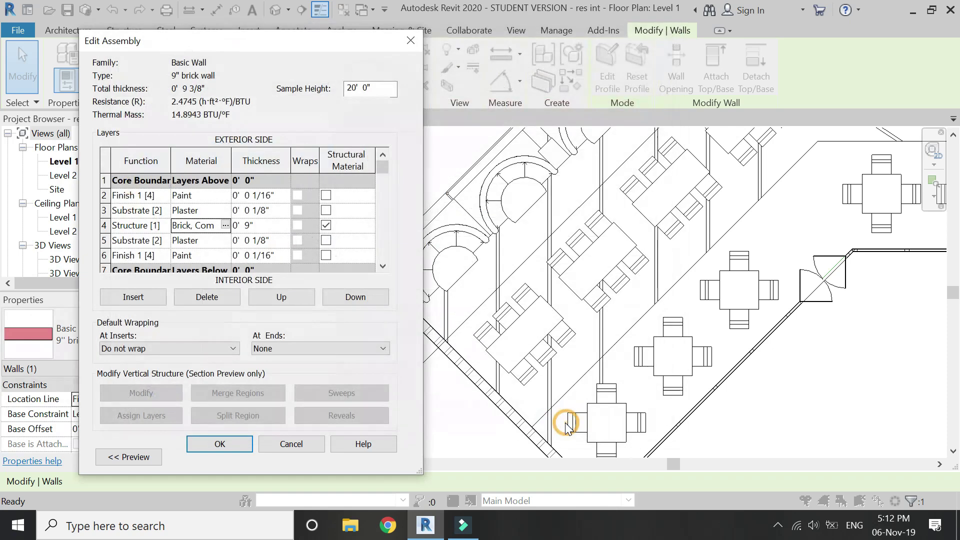
click(238, 440)
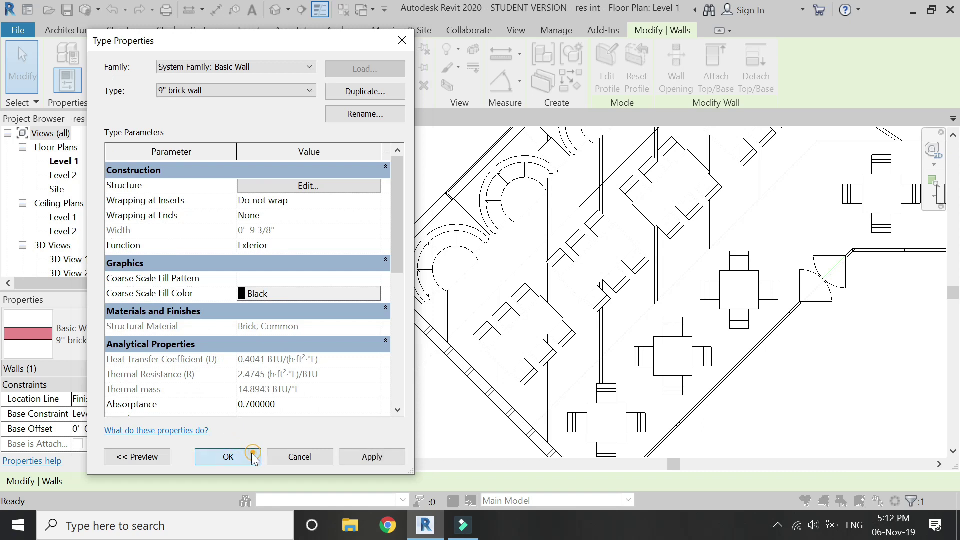
click(251, 453)
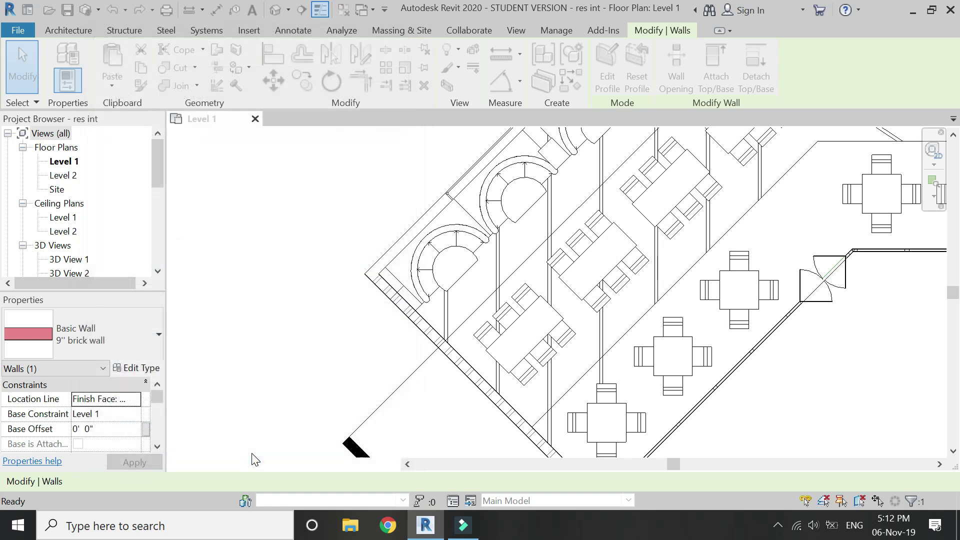
click(336, 332)
Reopen the foreground cut pattern of Brick, Common from the structure of the diagonal 9'' brick wall behind the curved sofas
scroll(322, 205, down, 2)
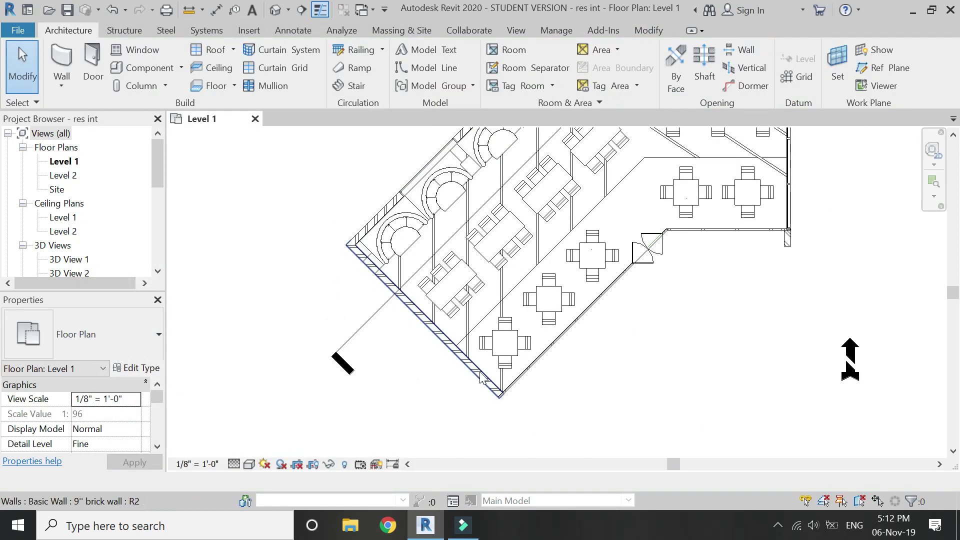
scroll(450, 355, up, 4)
scroll(446, 322, down, 5)
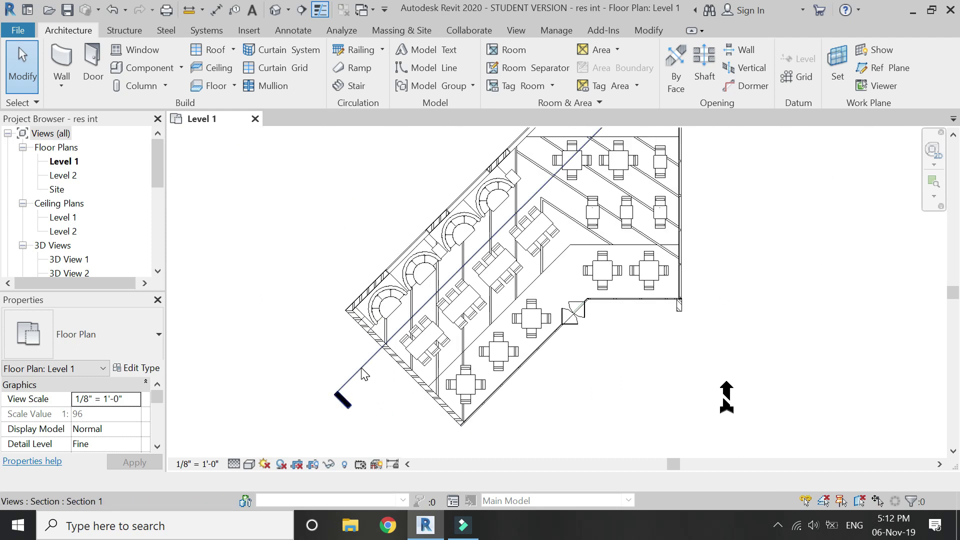
scroll(362, 374, up, 1)
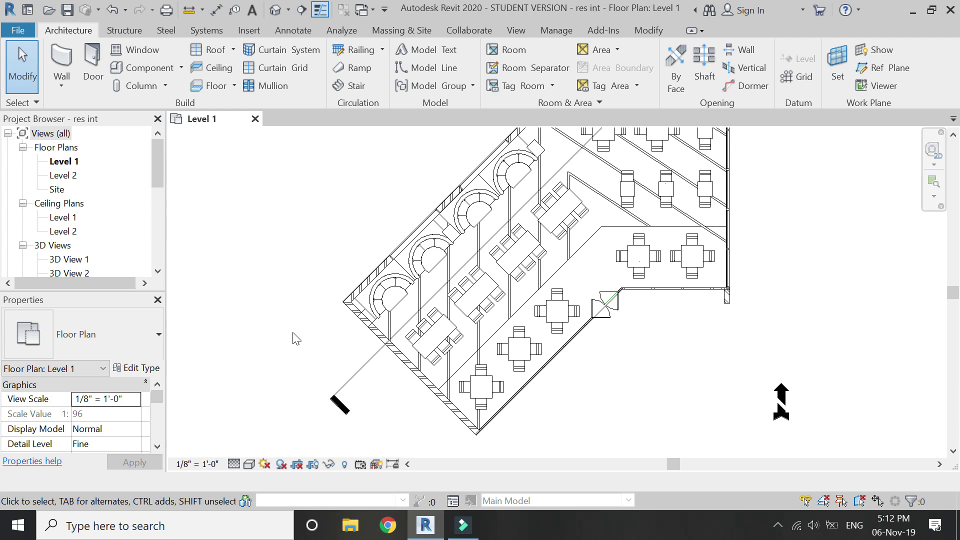
click(358, 290)
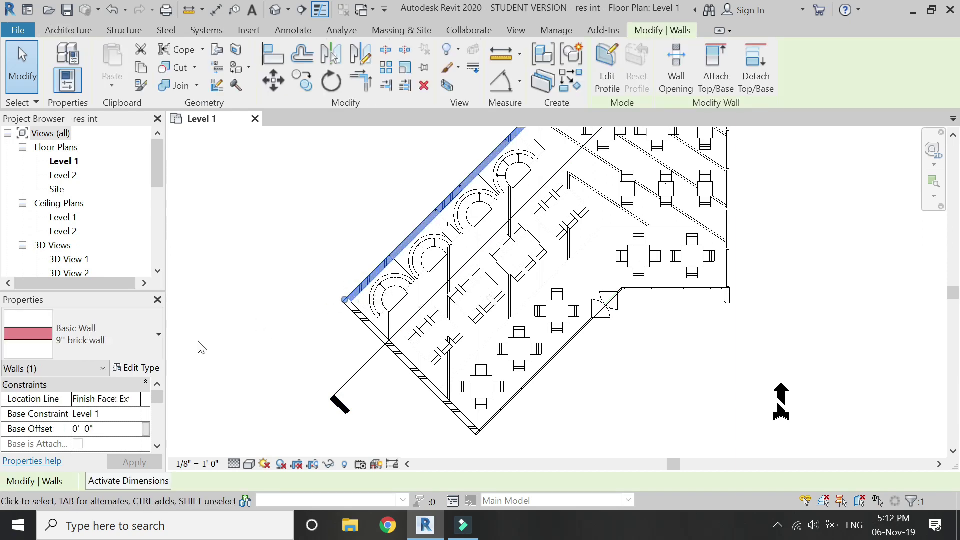
click(144, 369)
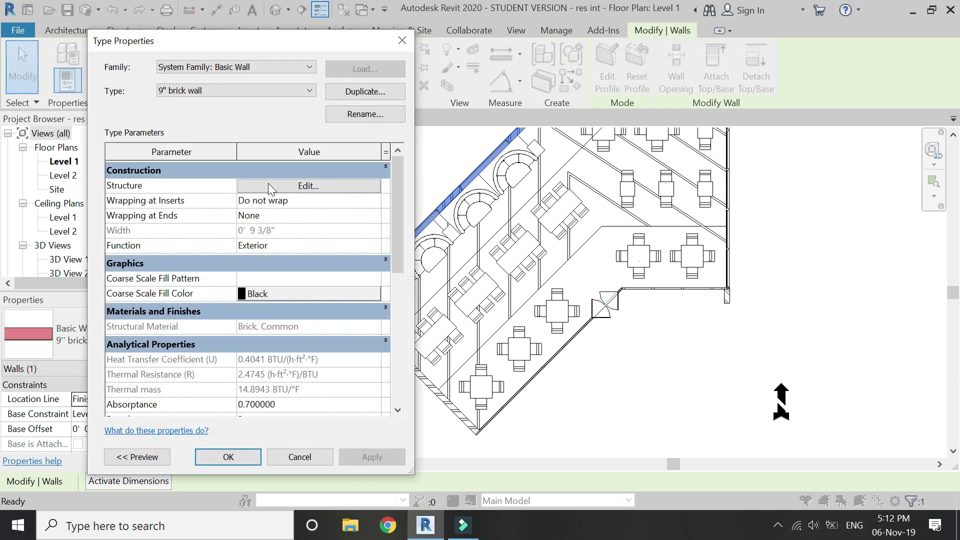
click(306, 186)
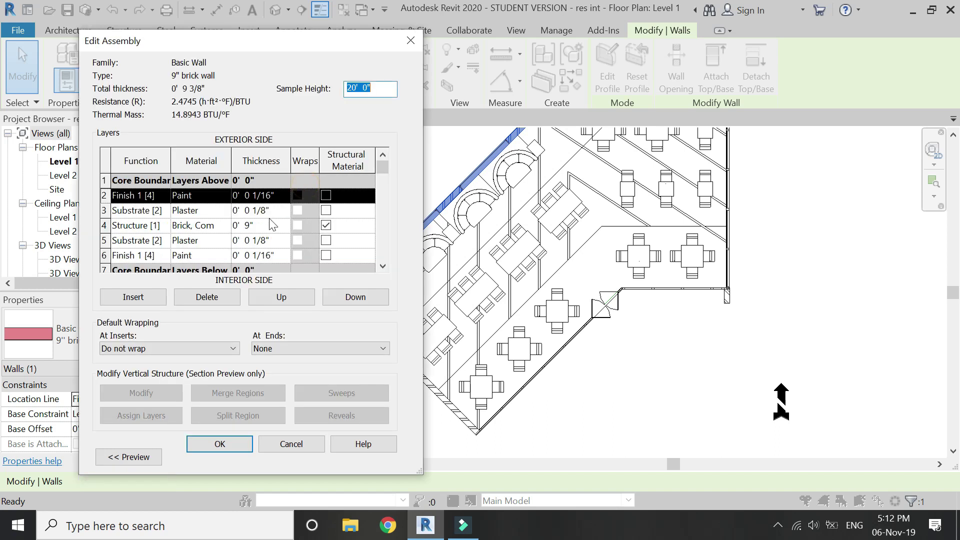
click(217, 230)
click(226, 225)
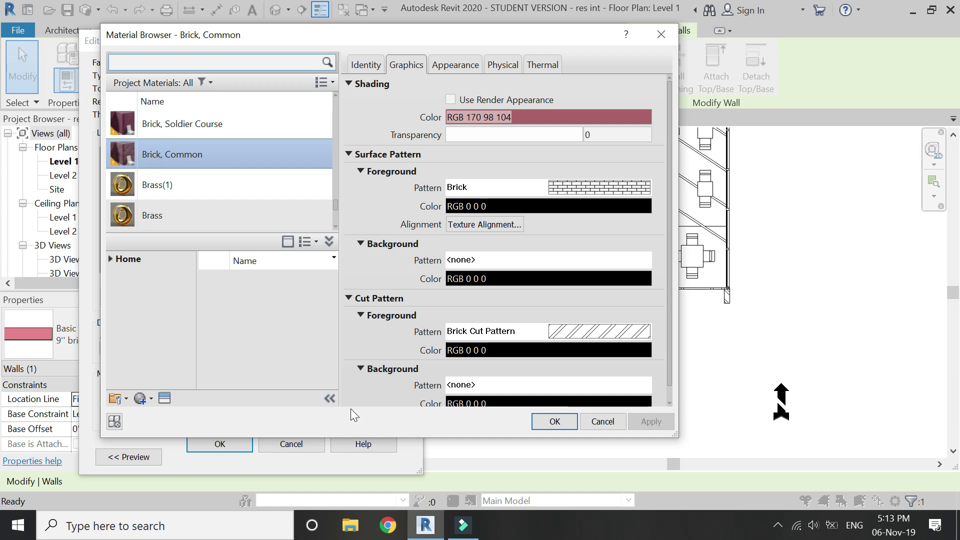
click(528, 331)
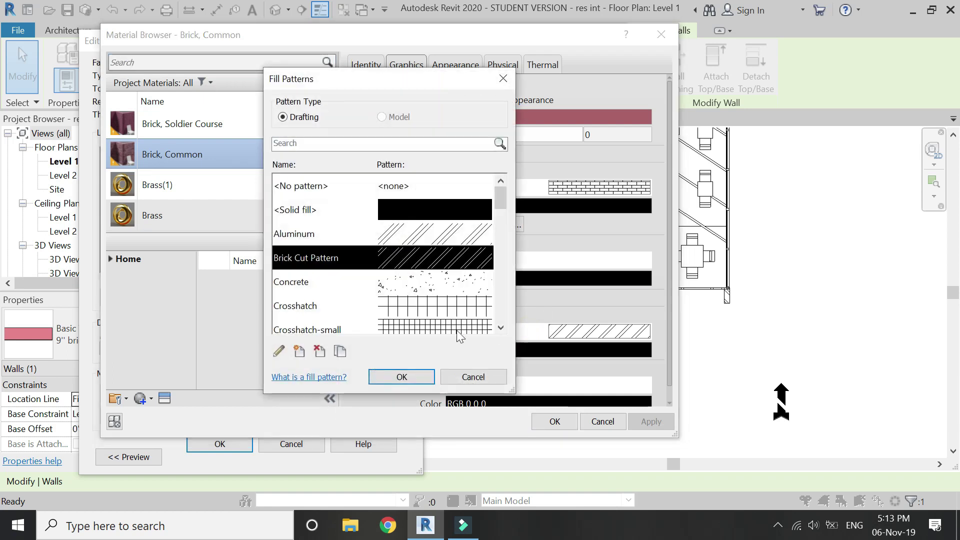
Reduce the import scale of Brick Cut Pattern for denser hatching and accept the change for the wall type
click(279, 352)
click(428, 335)
double_click(427, 335)
text(0)
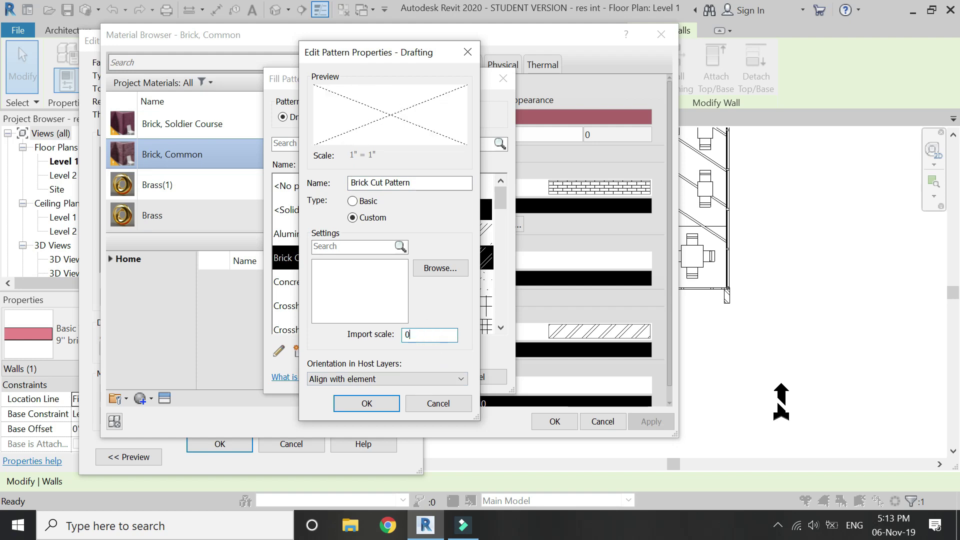
key(Return)
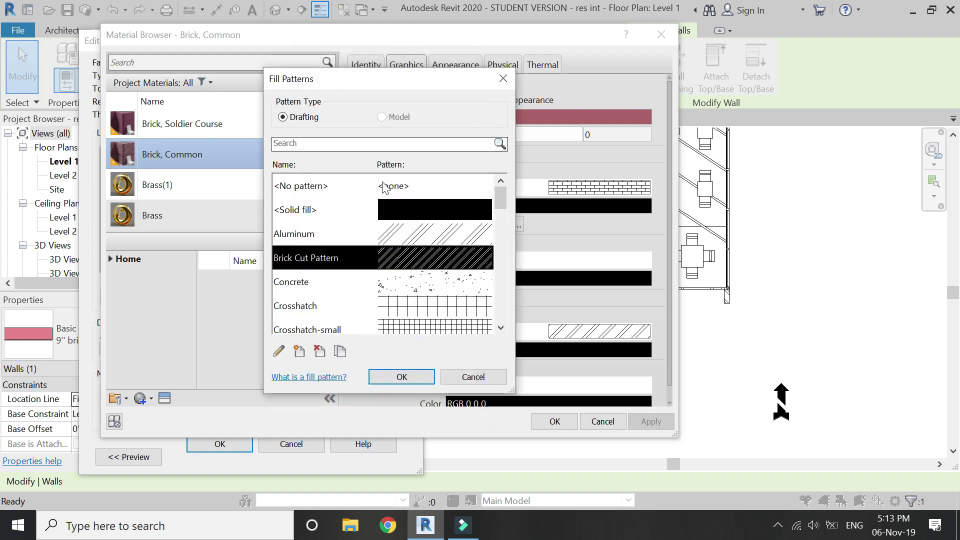
click(414, 376)
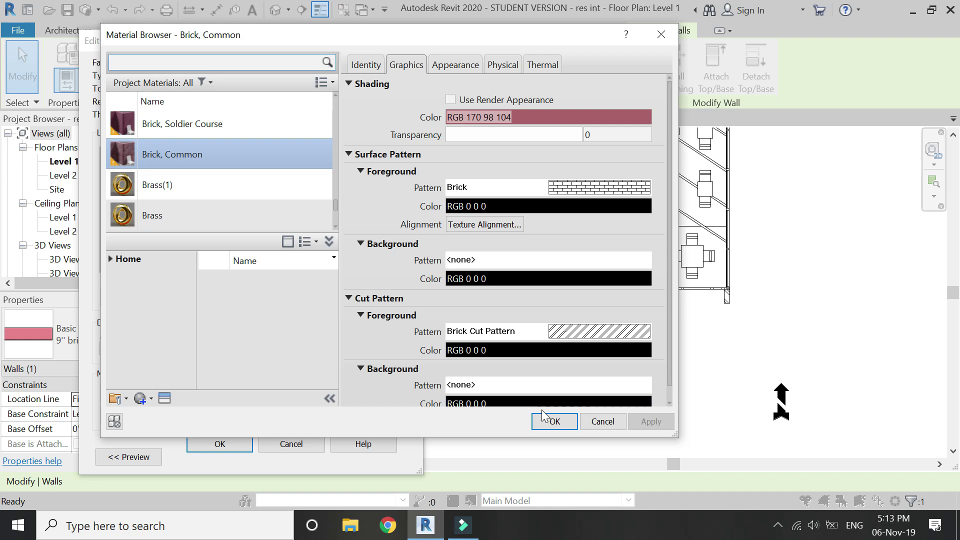
click(550, 422)
click(230, 444)
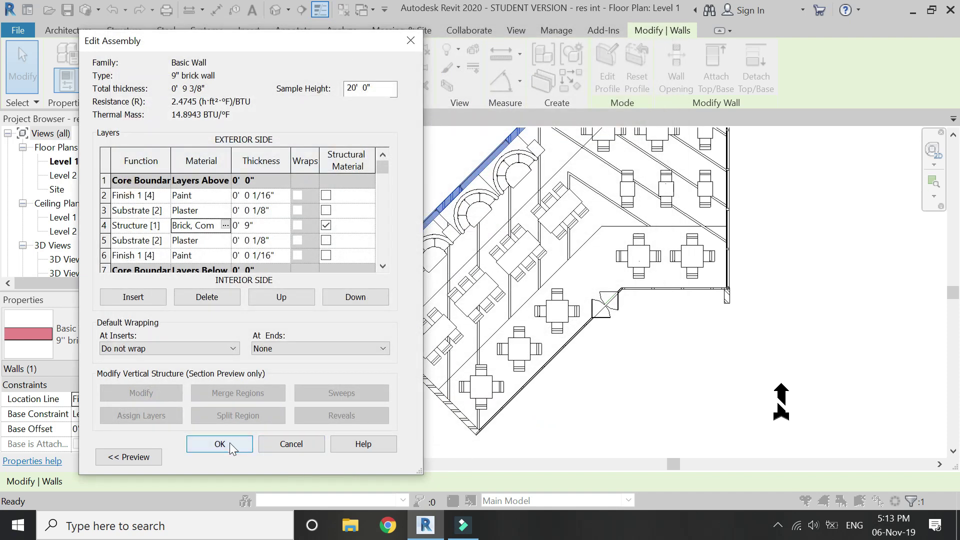
click(228, 453)
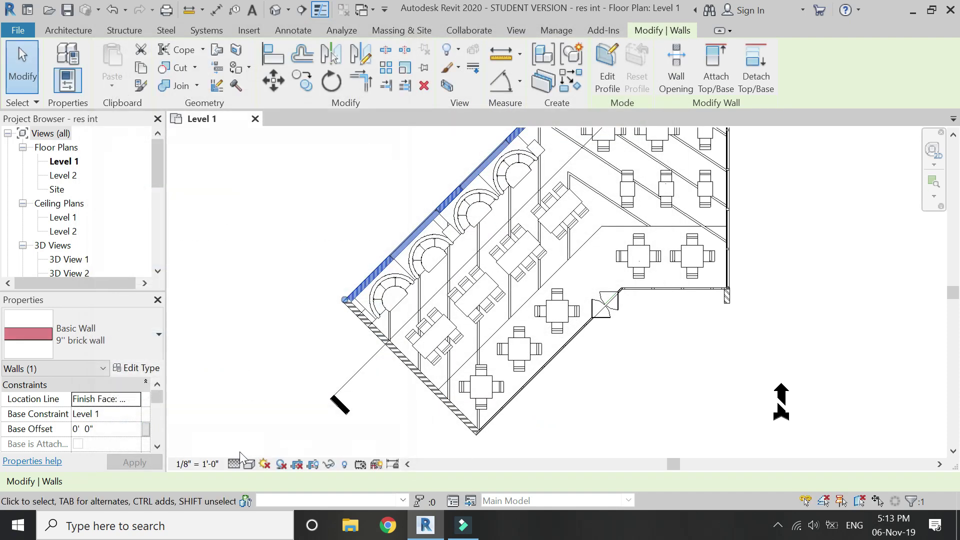
Join the lower diagonal brick wall with the rectangular concrete column beside the lowest curved sofa
click(434, 422)
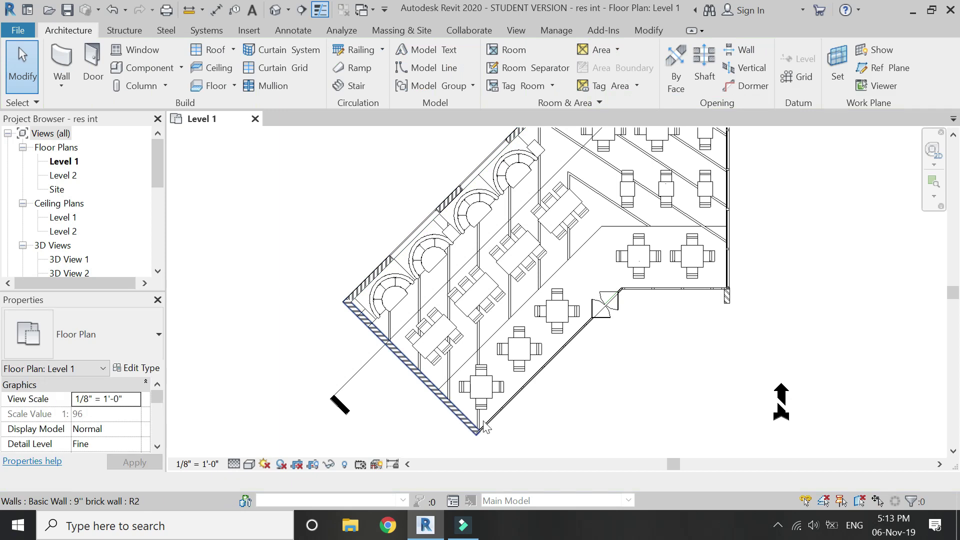
scroll(450, 425, up, 8)
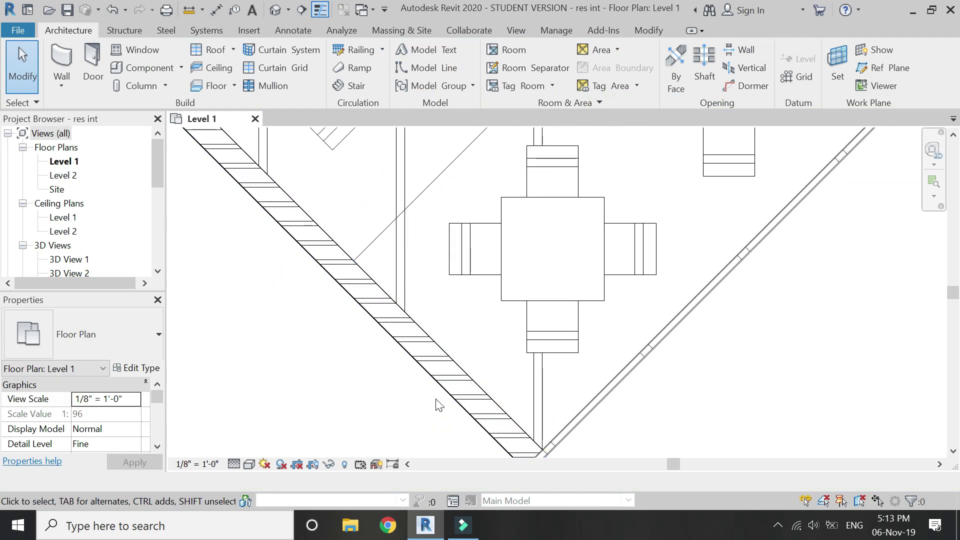
scroll(434, 418, down, 6)
scroll(330, 395, up, 8)
scroll(339, 400, up, 2)
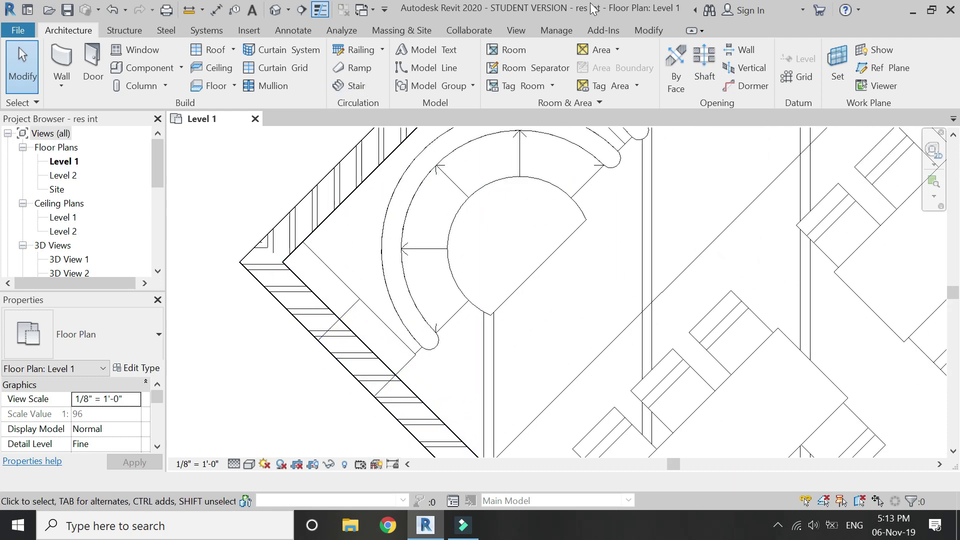
click(650, 29)
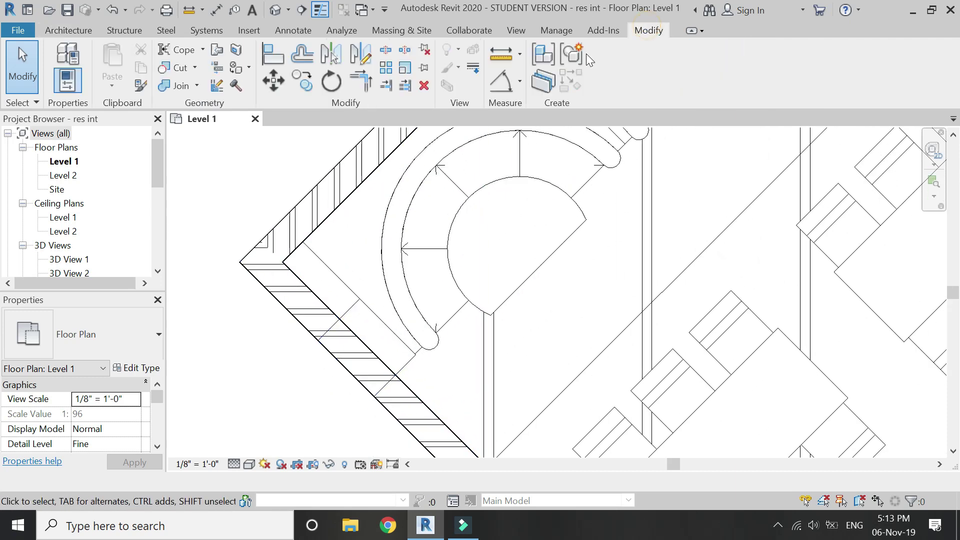
click(173, 88)
click(309, 281)
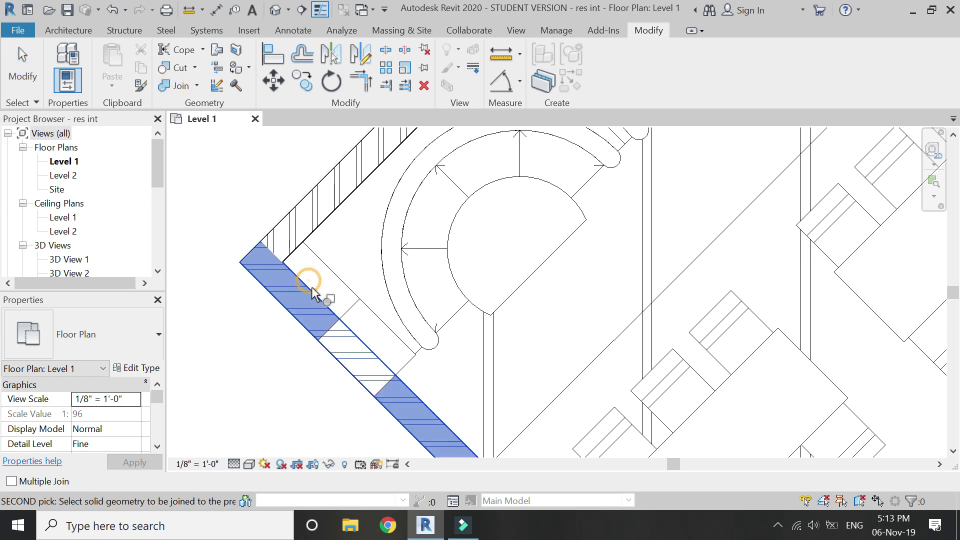
click(352, 310)
key(Escape)
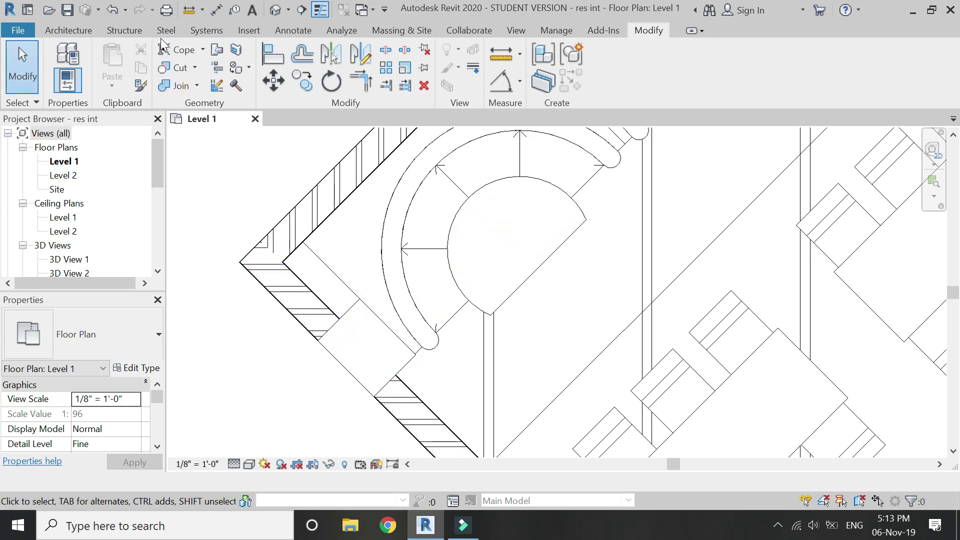
Start a filled region and pick the four edges of the column beside the lowest curved sofa as its boundary
click(287, 33)
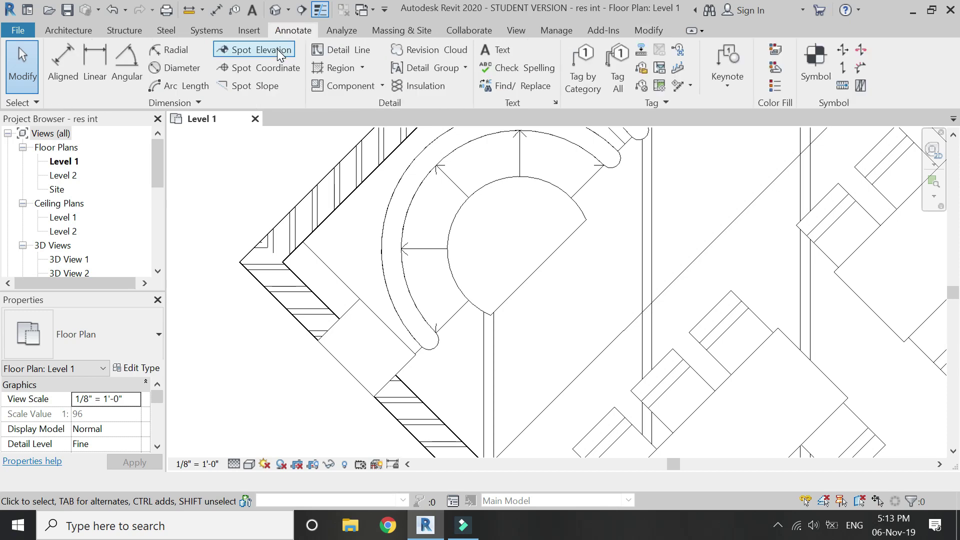
click(351, 65)
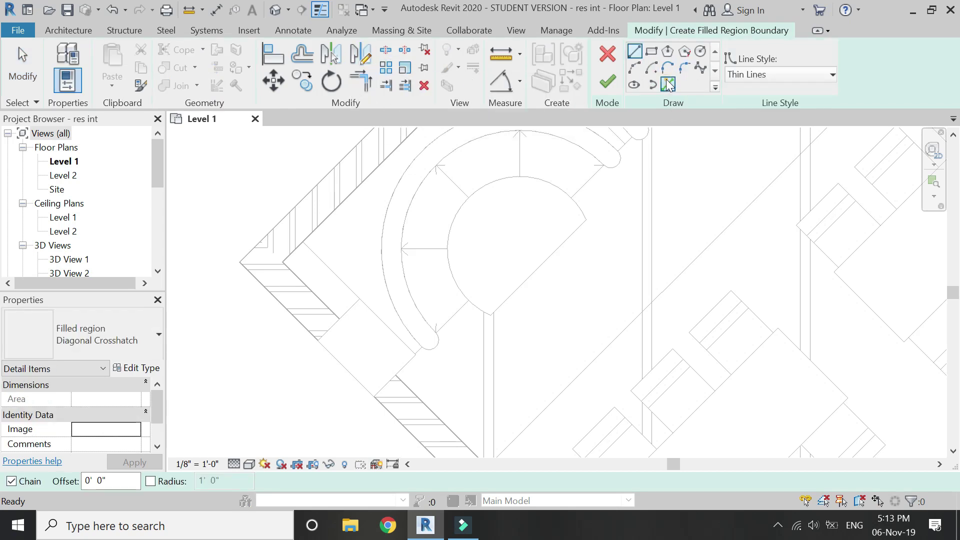
click(667, 85)
click(353, 312)
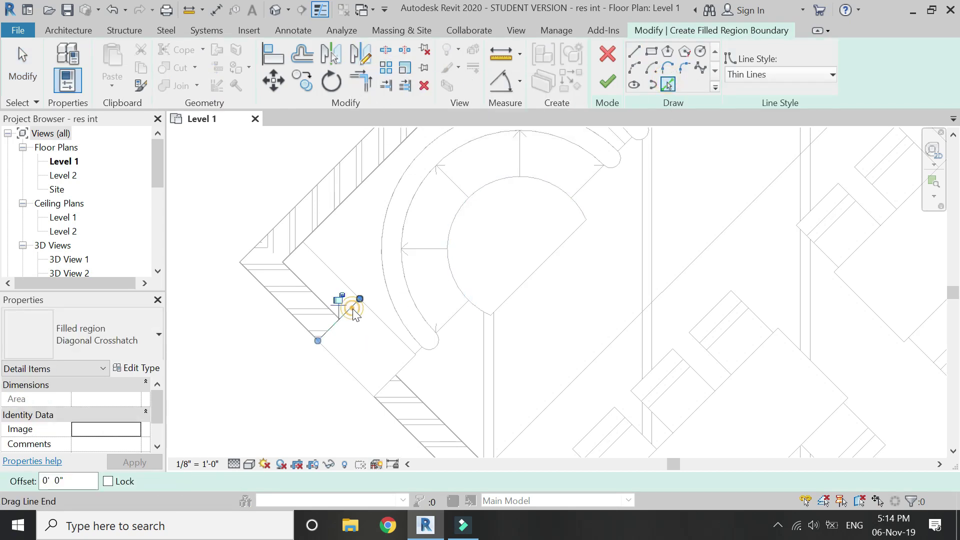
click(381, 326)
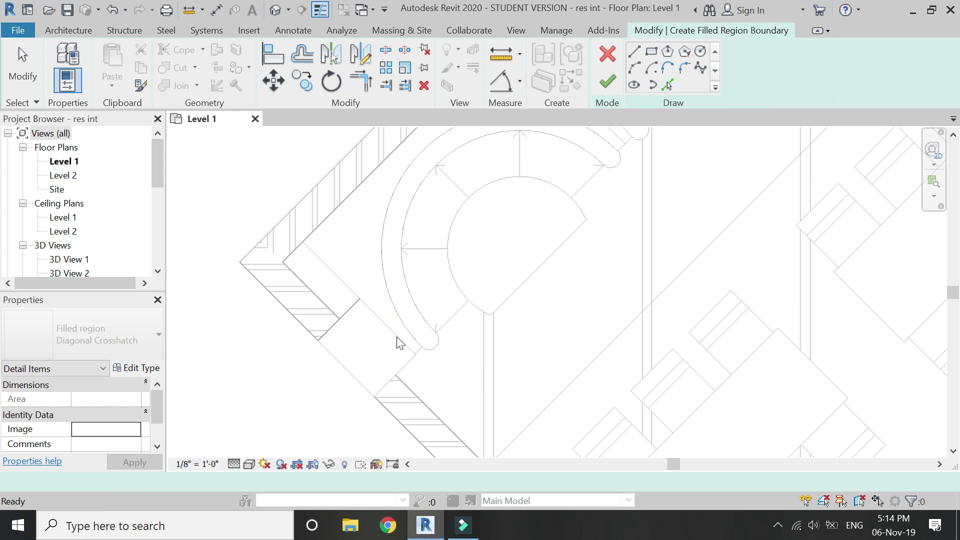
drag(378, 335, 406, 363)
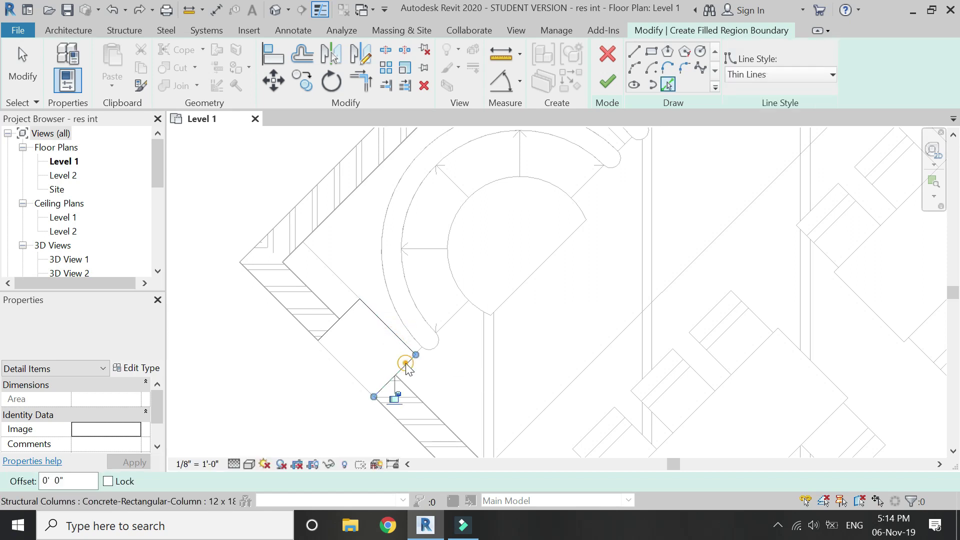
click(348, 369)
Add the four edges of the column between the second and third curved sofas to the filled region boundary
scroll(343, 406, down, 3)
scroll(345, 413, down, 2)
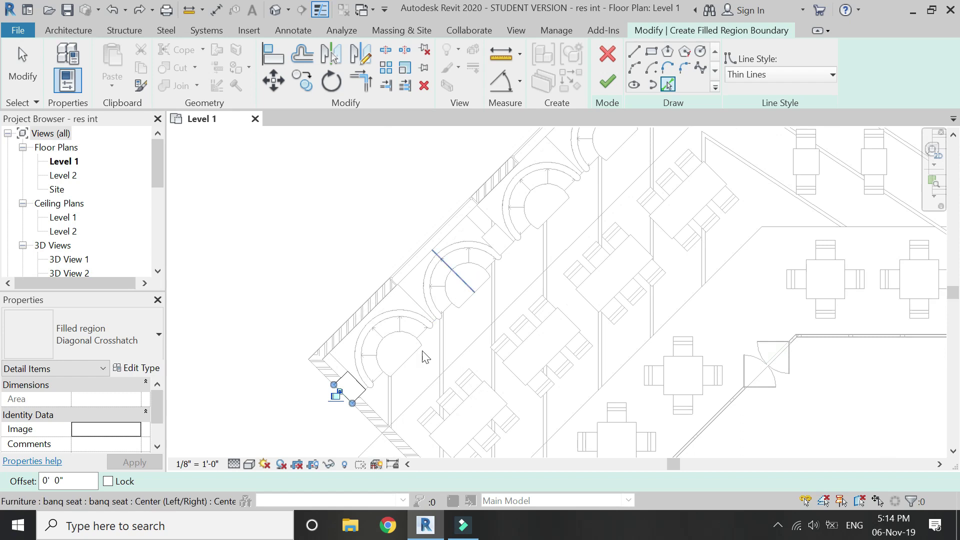
scroll(496, 227, up, 3)
scroll(497, 228, up, 2)
click(475, 232)
click(507, 233)
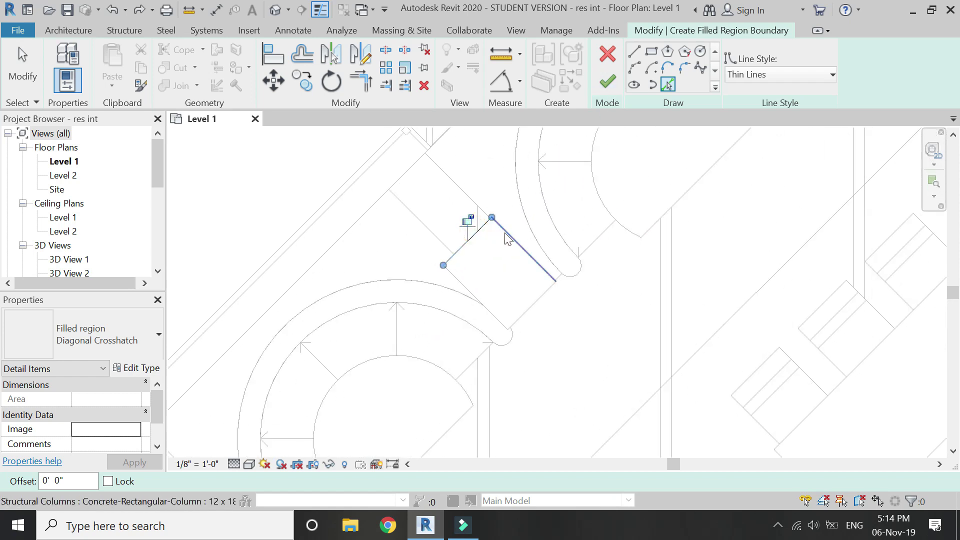
click(545, 298)
click(453, 275)
Add the outline of the column beyond the uppermost curved sofa to the filled region boundary
scroll(405, 347, down, 3)
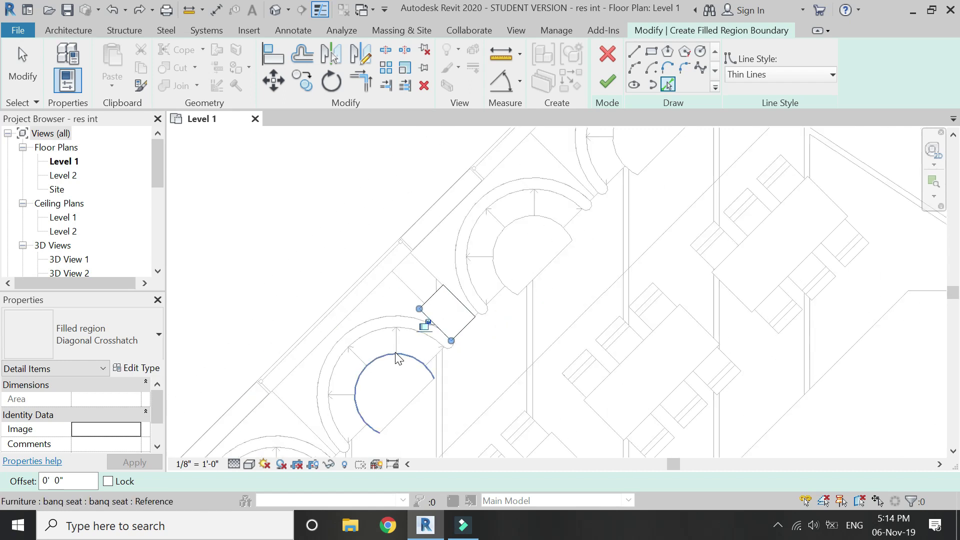
scroll(550, 217, up, 3)
scroll(548, 216, up, 2)
click(525, 204)
click(535, 203)
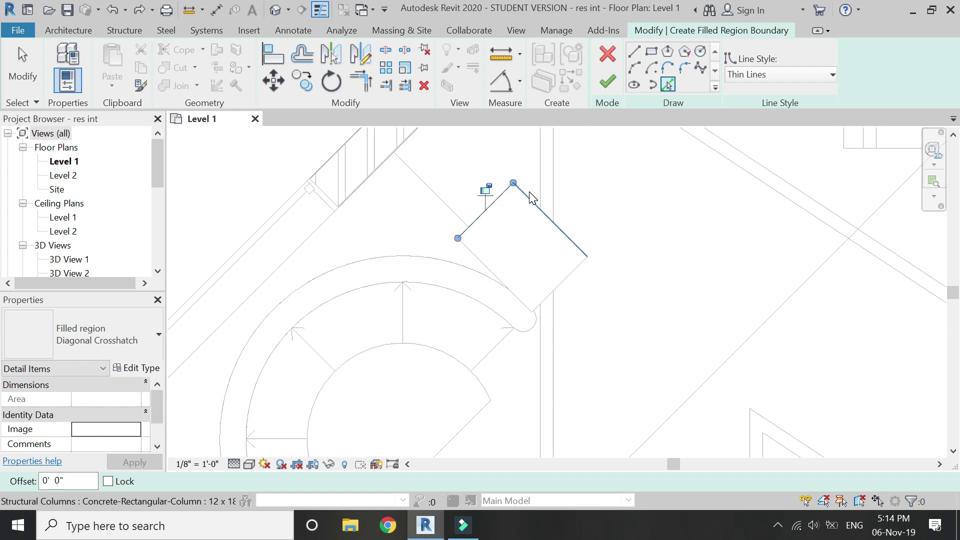
click(570, 274)
click(467, 246)
Add the outline of the column beside the angled counter to the filled region boundary
scroll(438, 340, down, 5)
scroll(494, 289, up, 5)
click(495, 265)
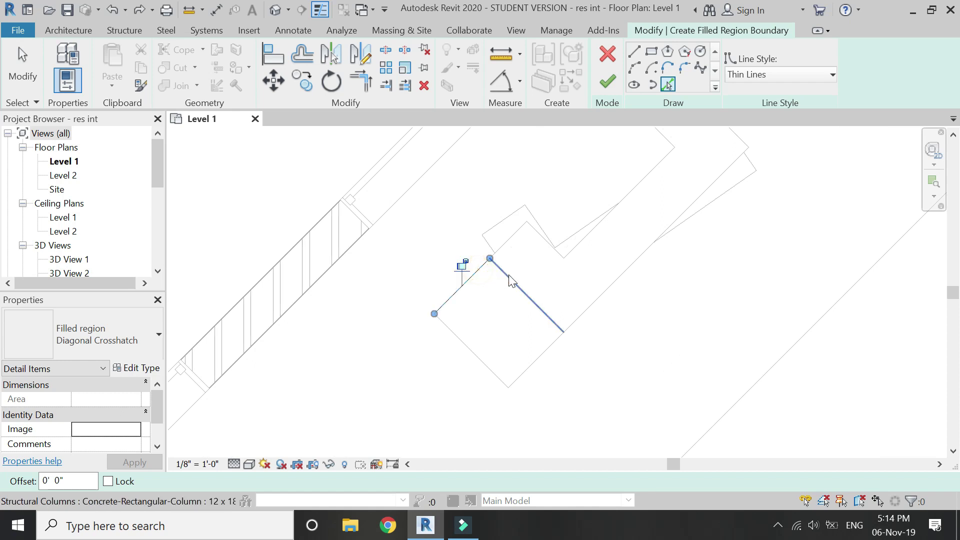
drag(563, 331, 559, 336)
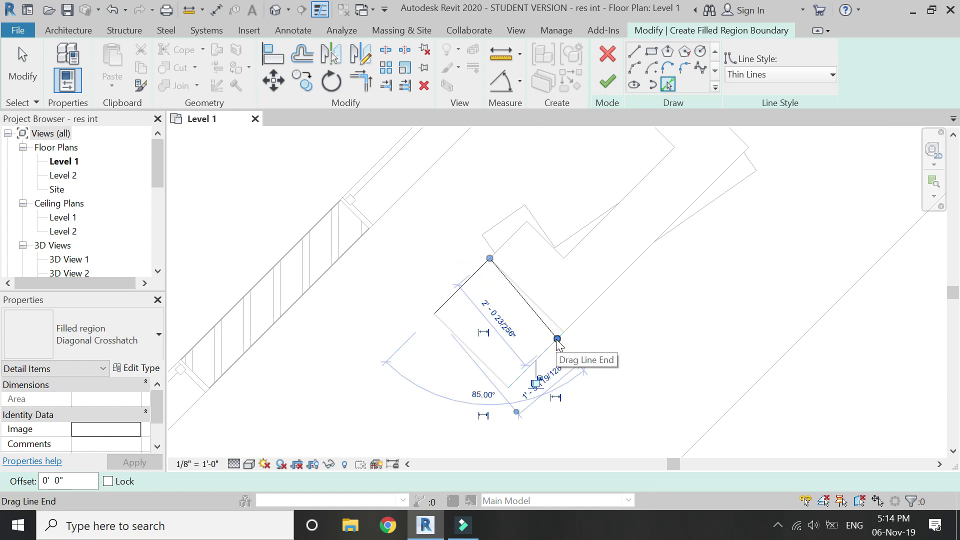
key(Escape)
click(553, 354)
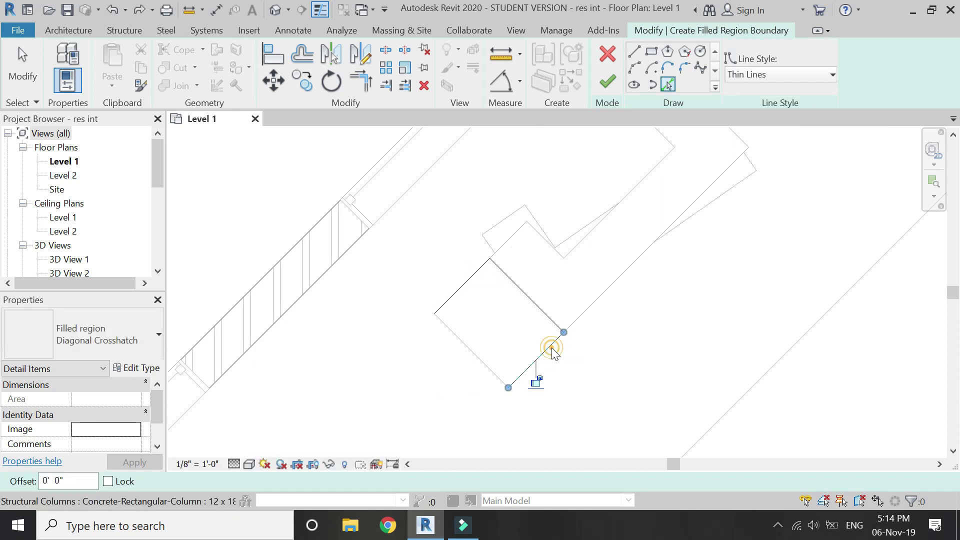
click(471, 350)
Add the outline of the column at the upper corner near the armchairs to the filled region boundary
scroll(424, 411, down, 2)
scroll(482, 359, up, 6)
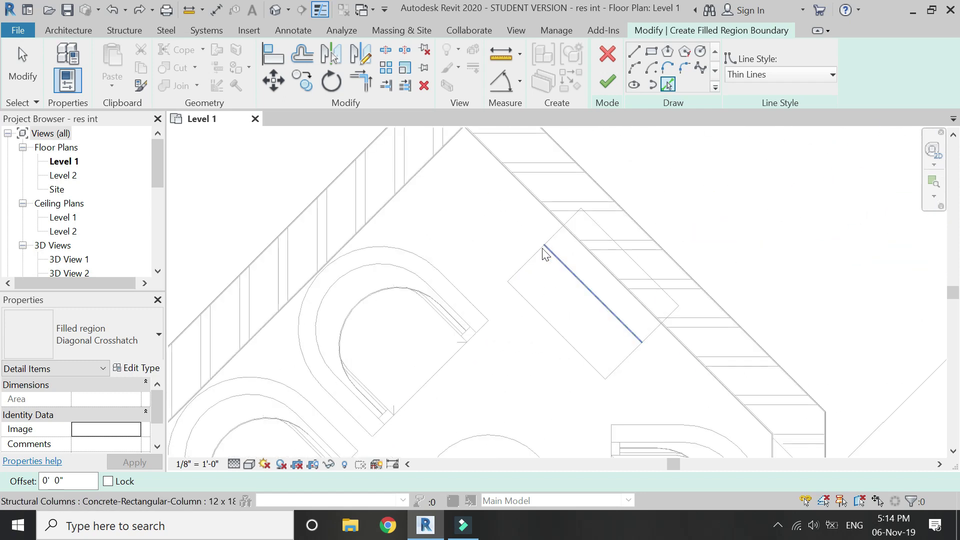
click(537, 258)
click(601, 226)
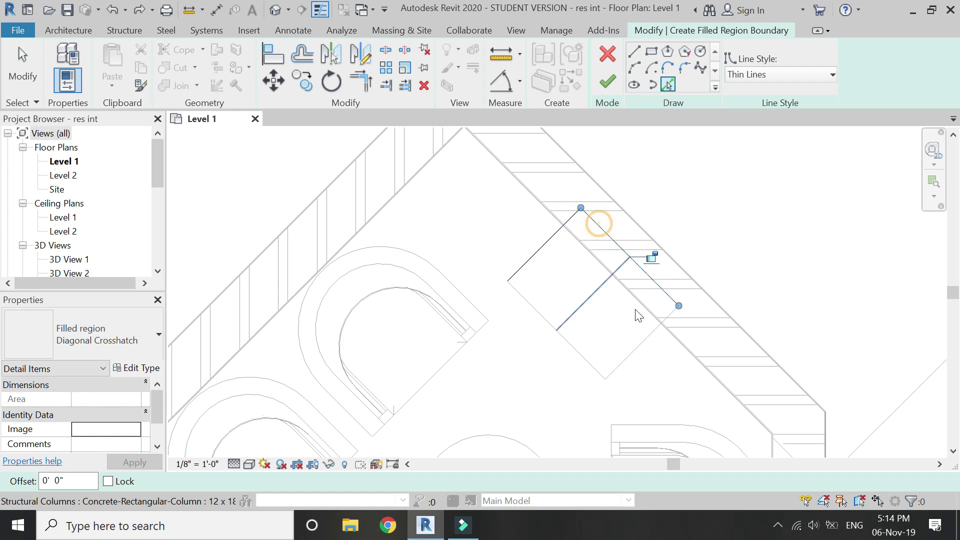
click(653, 331)
click(546, 320)
Set the foreground fill pattern of the Diagonal Crosshatch filled region type to Solid fill and accept the type change
scroll(620, 195, down, 2)
scroll(623, 156, down, 5)
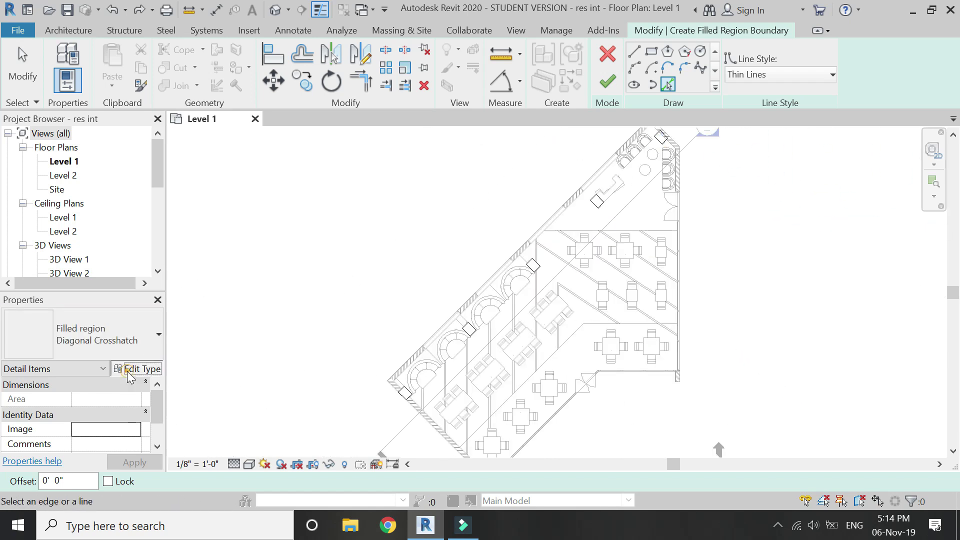
click(132, 368)
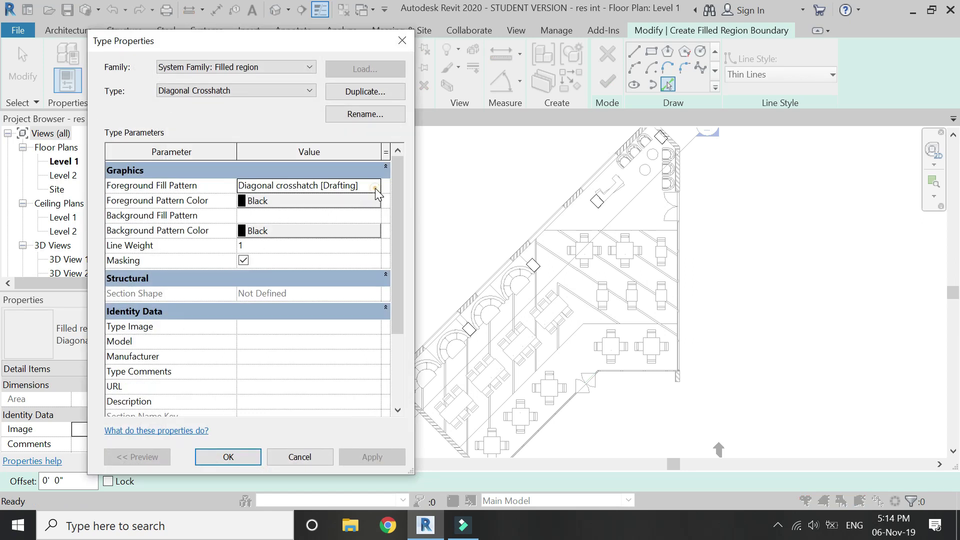
click(375, 192)
scroll(280, 271, up, 1)
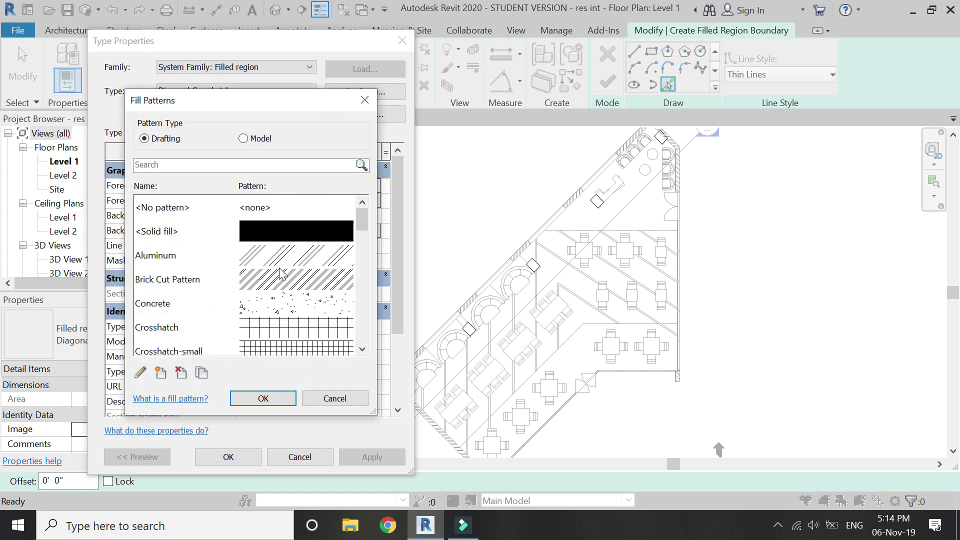
click(278, 243)
click(284, 399)
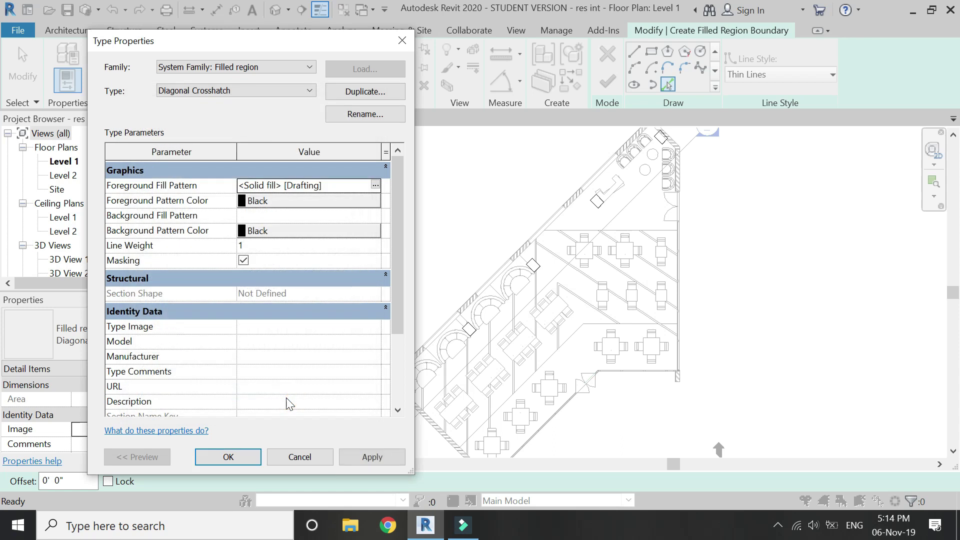
click(251, 457)
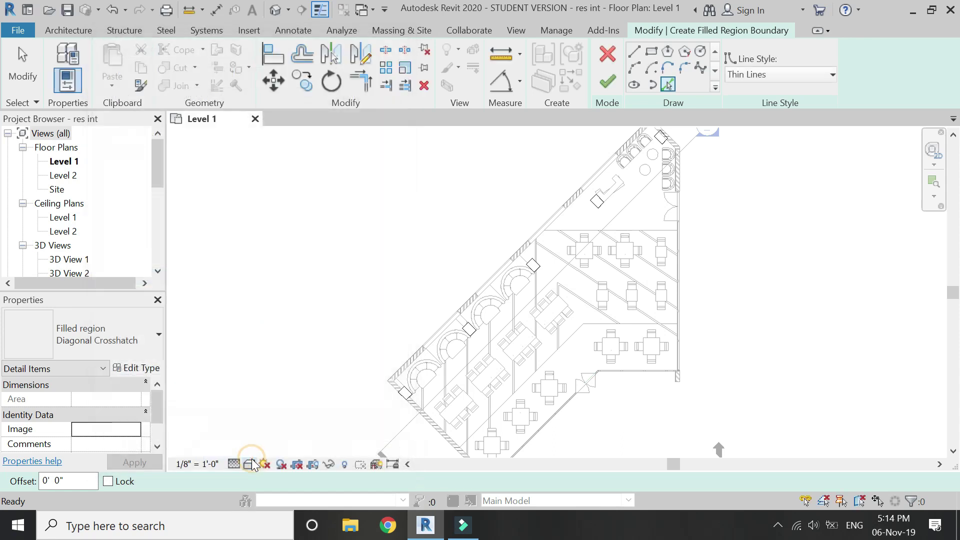
Finish the filled region sketch covering the five columns and deselect it
click(605, 84)
click(353, 438)
scroll(380, 415, up, 2)
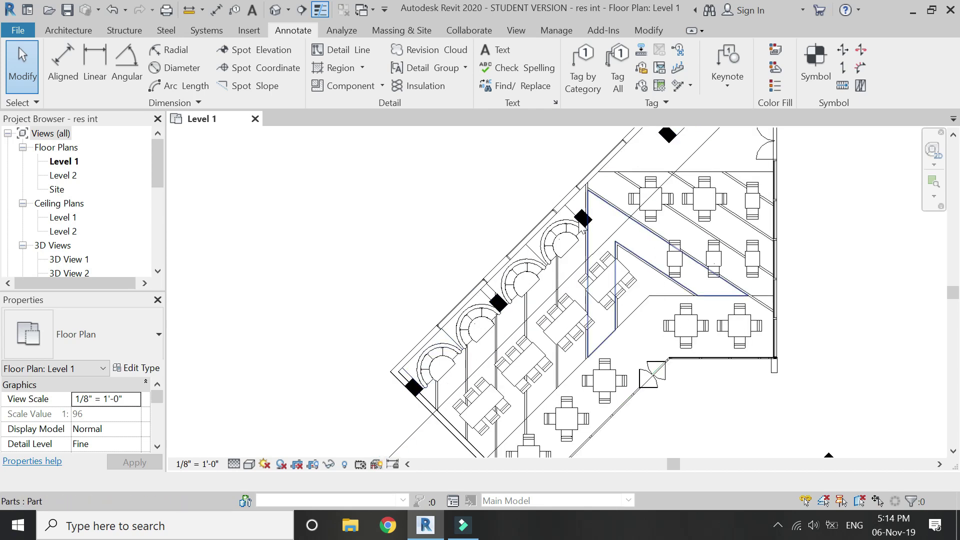
scroll(383, 300, down, 3)
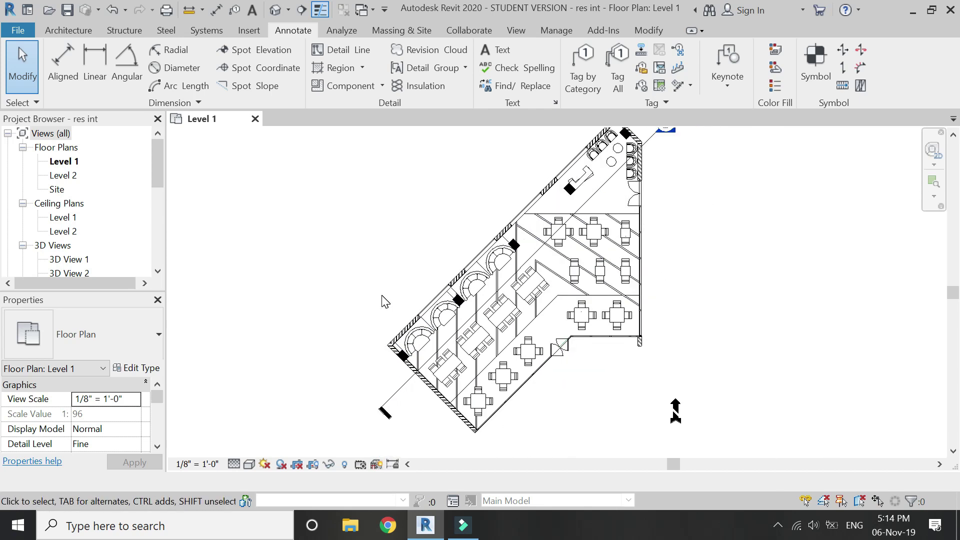
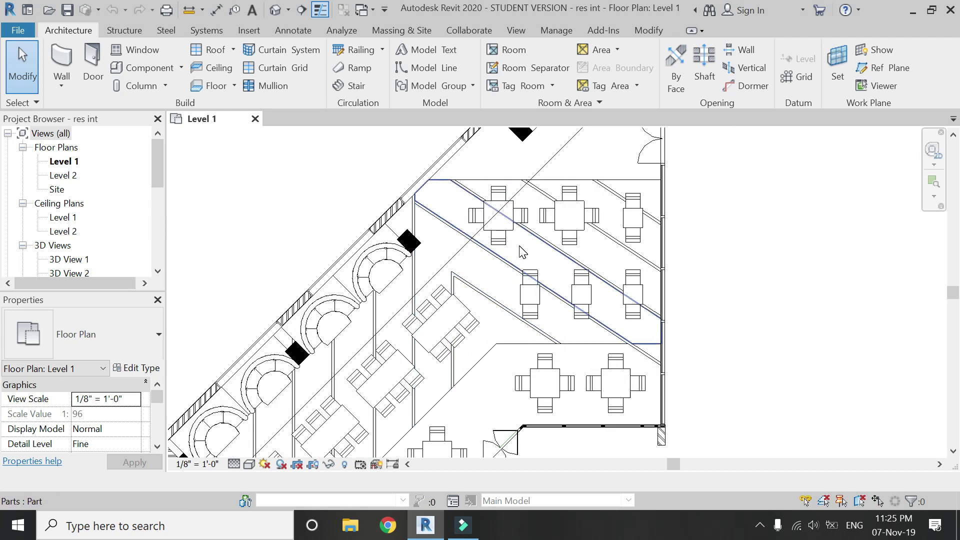
Select the bent floor part below the upper diagonal strips and open its Wood Flooring material for editing
click(495, 275)
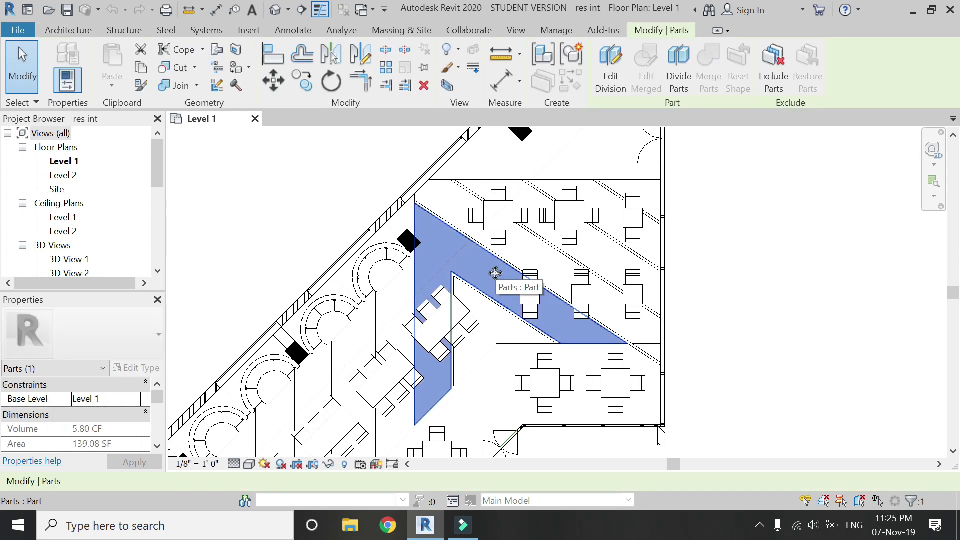
scroll(100, 429, down, 3)
scroll(100, 430, down, 4)
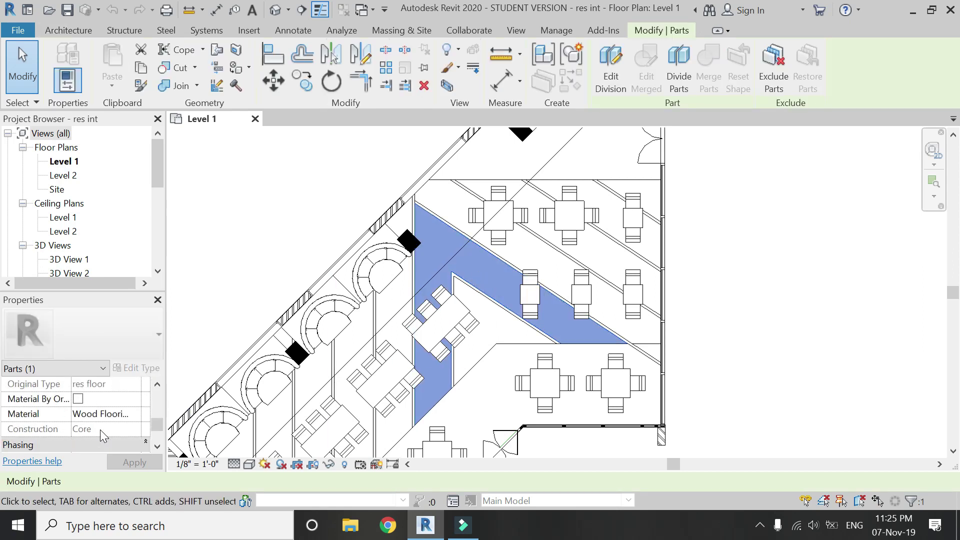
click(136, 419)
click(136, 415)
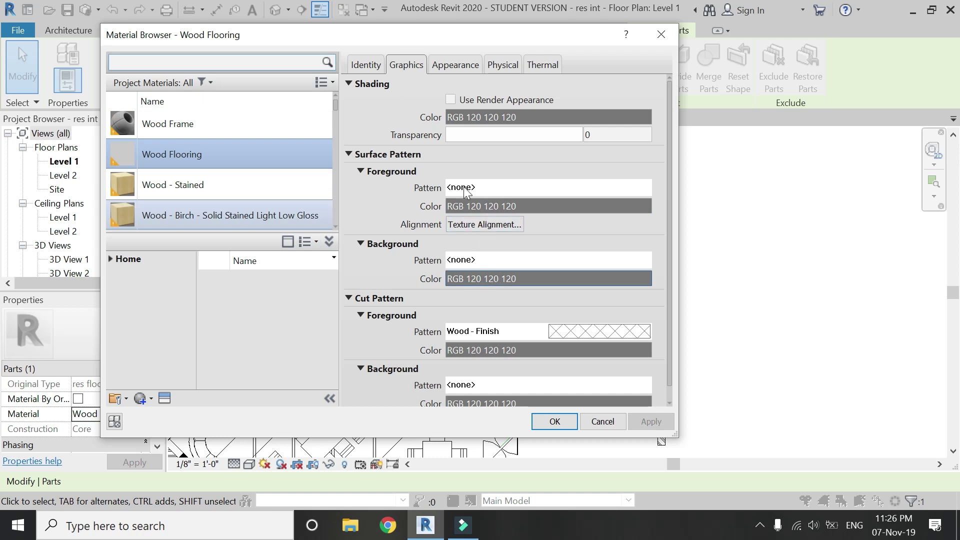
Set the Wood Flooring material's foreground surface pattern to the Wood Board model pattern, accept the material and deselect the floor part
click(517, 187)
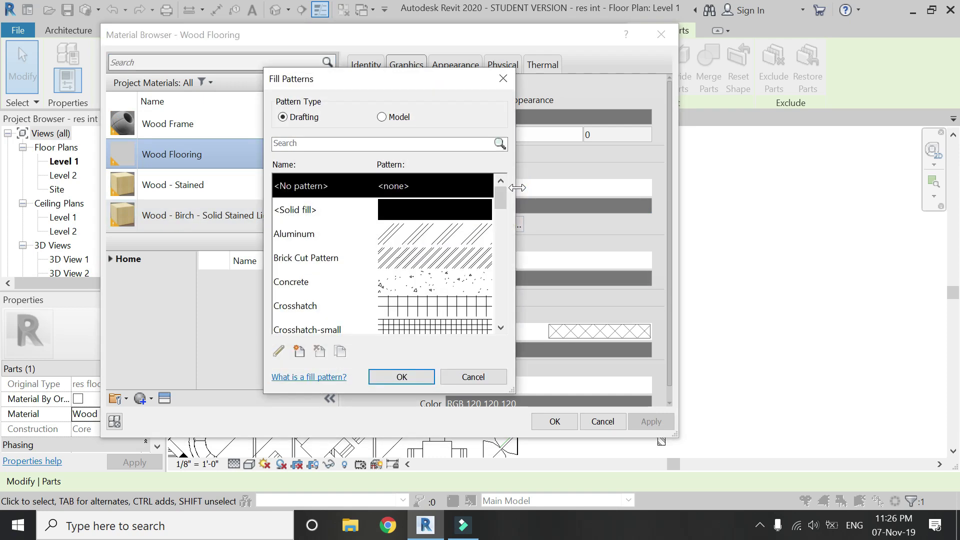
mouse_move(505, 201)
mouse_down()
mouse_move(501, 260)
mouse_move(487, 288)
mouse_move(495, 205)
mouse_up()
click(382, 117)
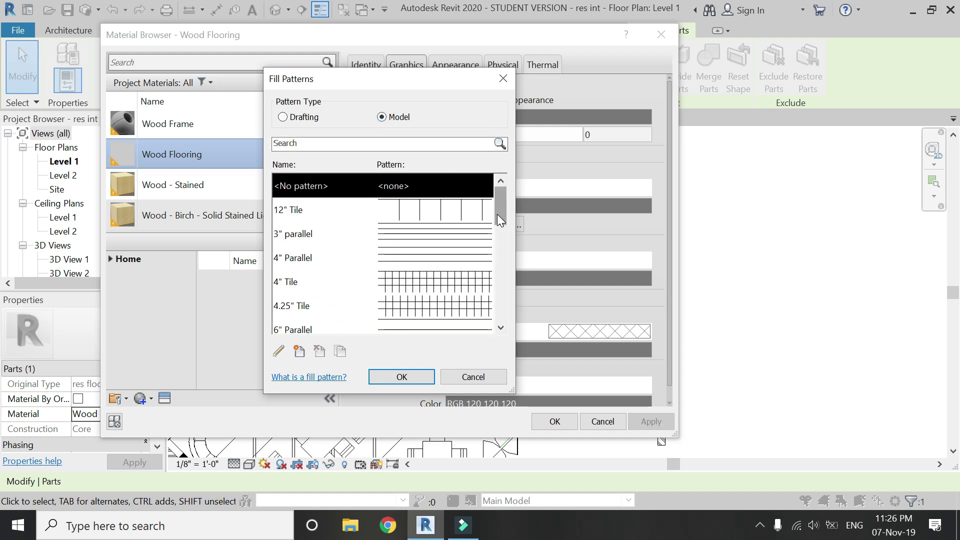
drag(503, 212, 503, 292)
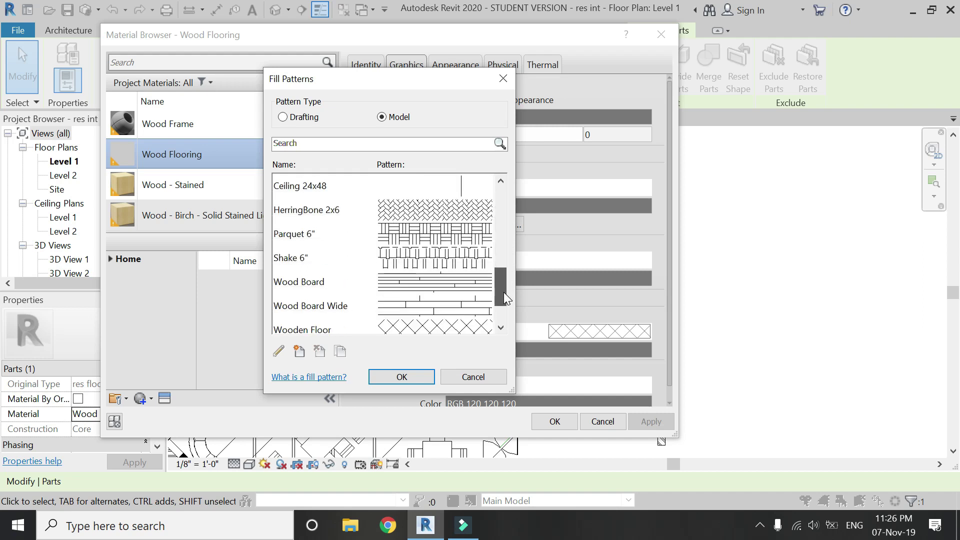
click(474, 289)
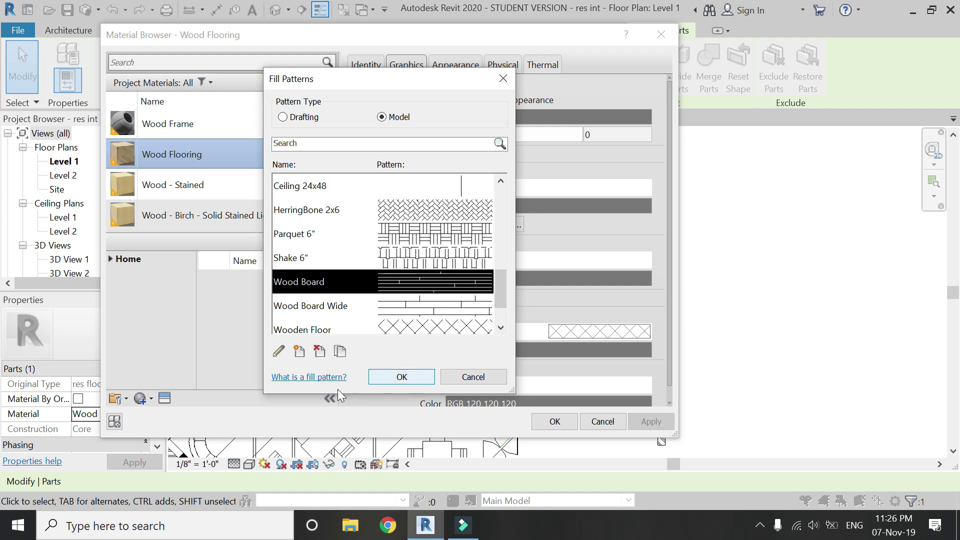
click(278, 350)
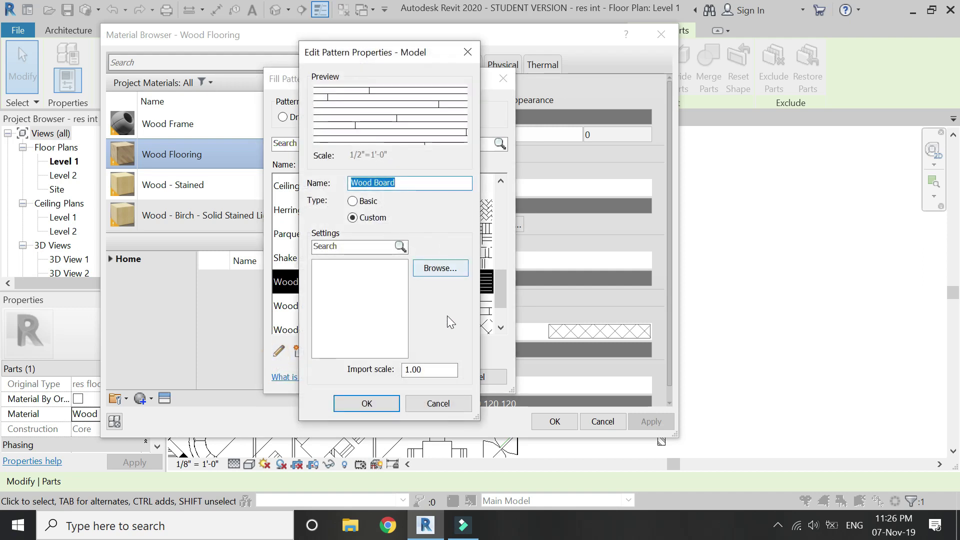
click(367, 403)
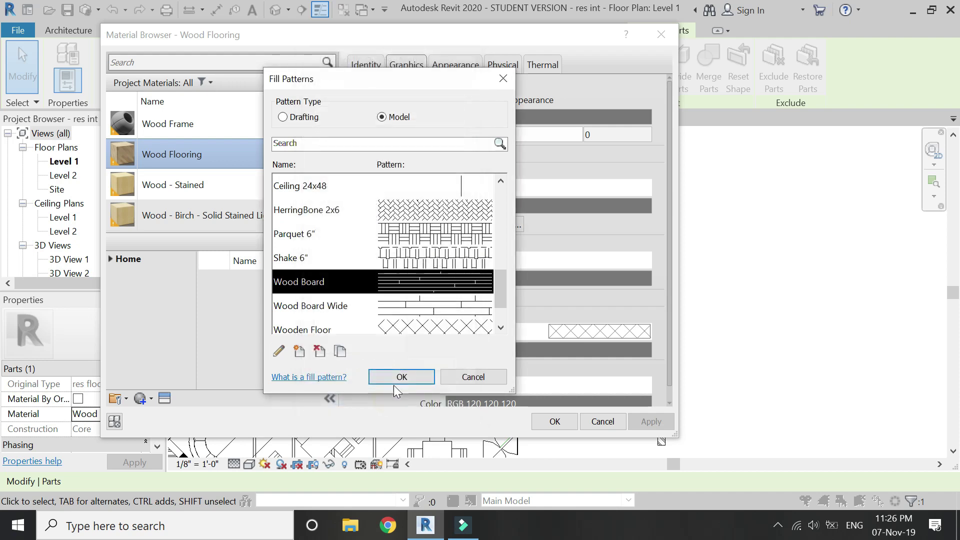
click(399, 375)
click(550, 421)
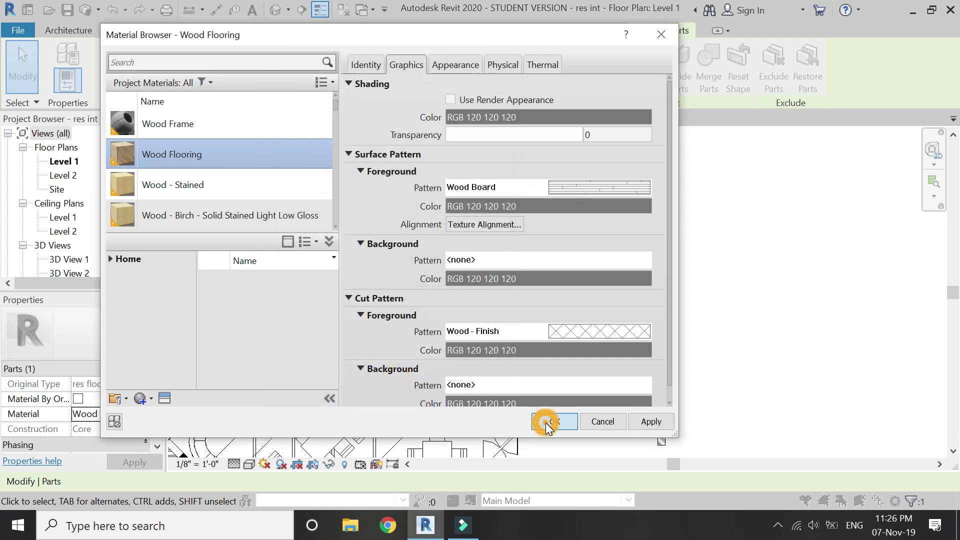
click(756, 335)
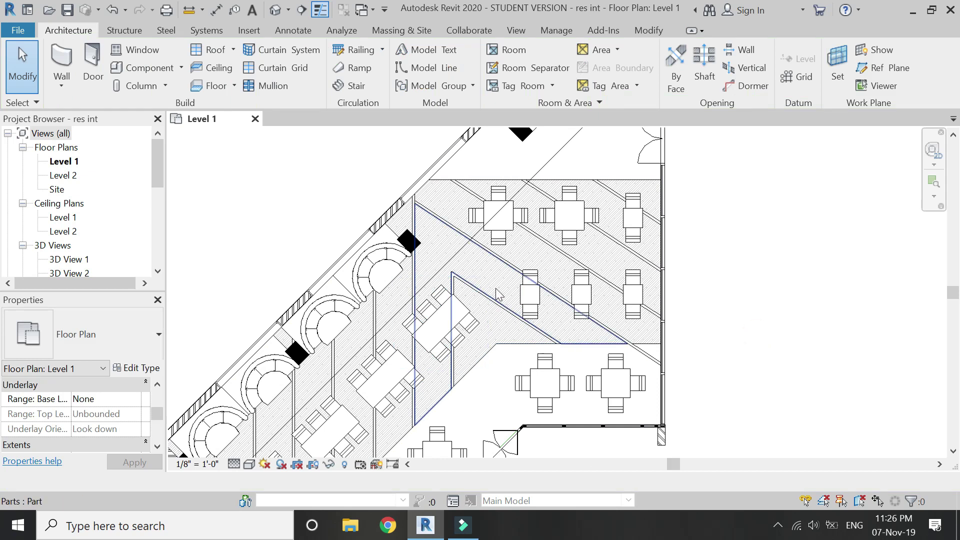
Select the diagonal floor part running past the three small two-seat tables and open its Wood Flooring material
scroll(493, 279, up, 3)
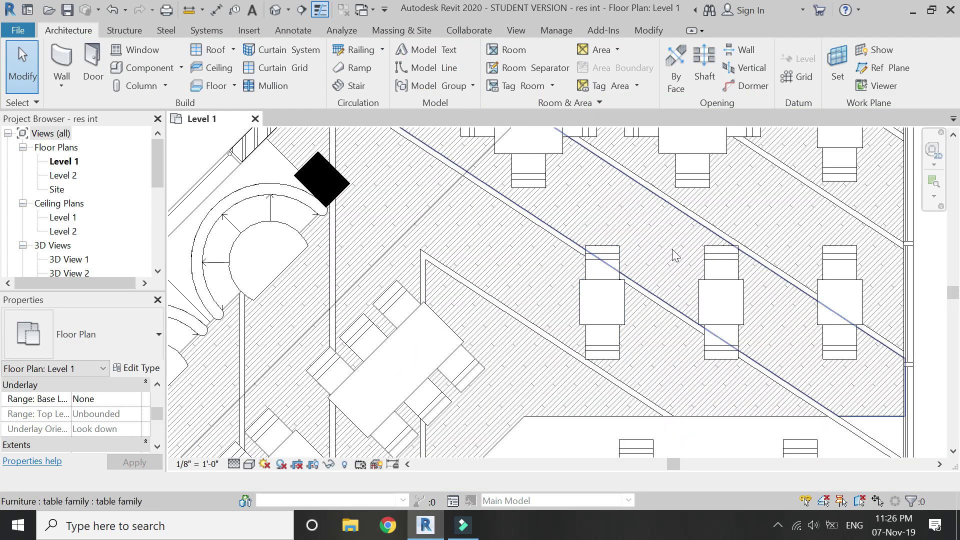
scroll(670, 225, up, 3)
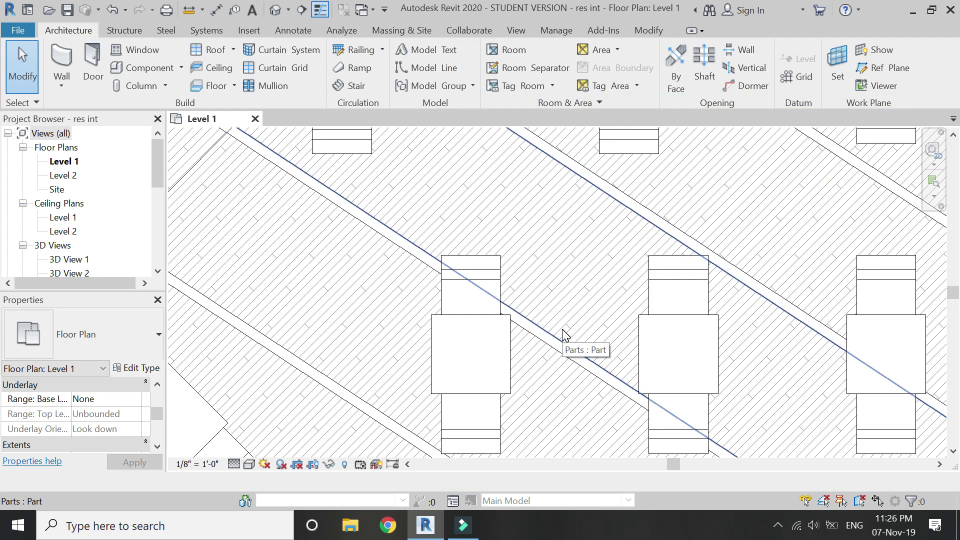
scroll(564, 320, down, 2)
click(580, 247)
scroll(427, 348, up, 2)
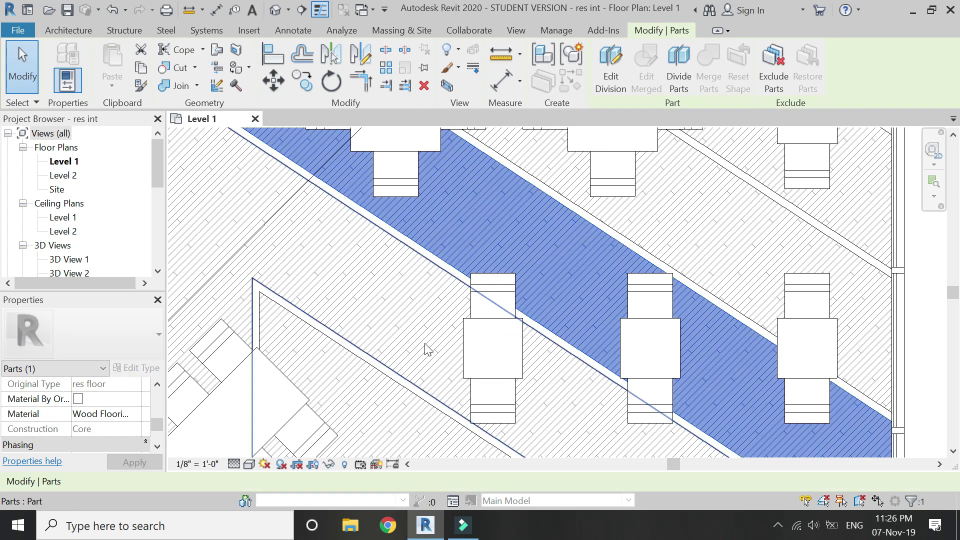
click(140, 414)
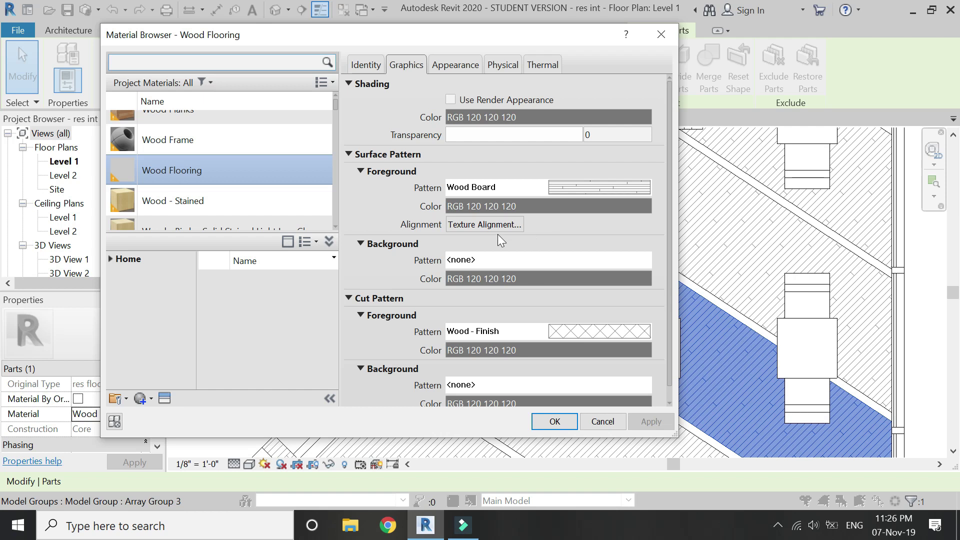
Set the import scale of the Wood Board surface pattern to 2, accept the material and deselect the floor part
click(540, 188)
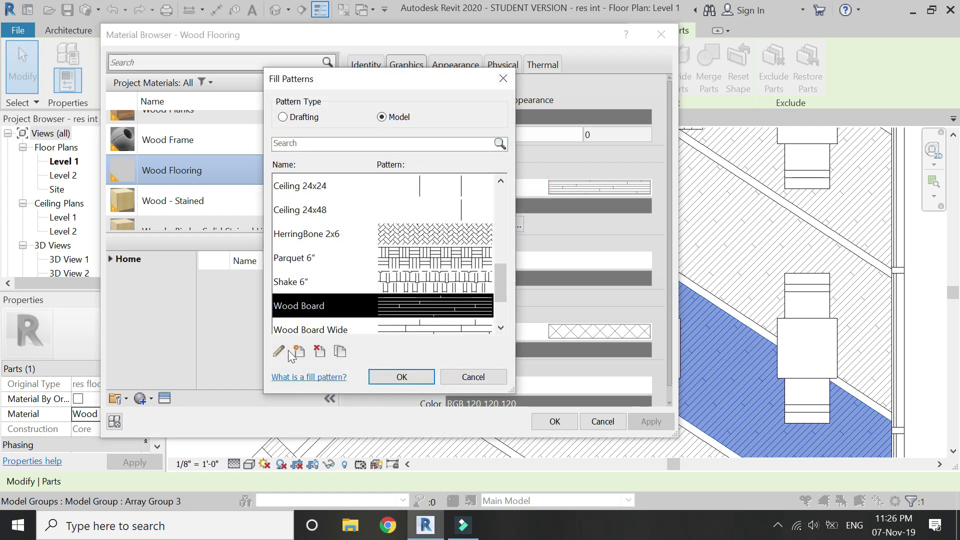
click(278, 350)
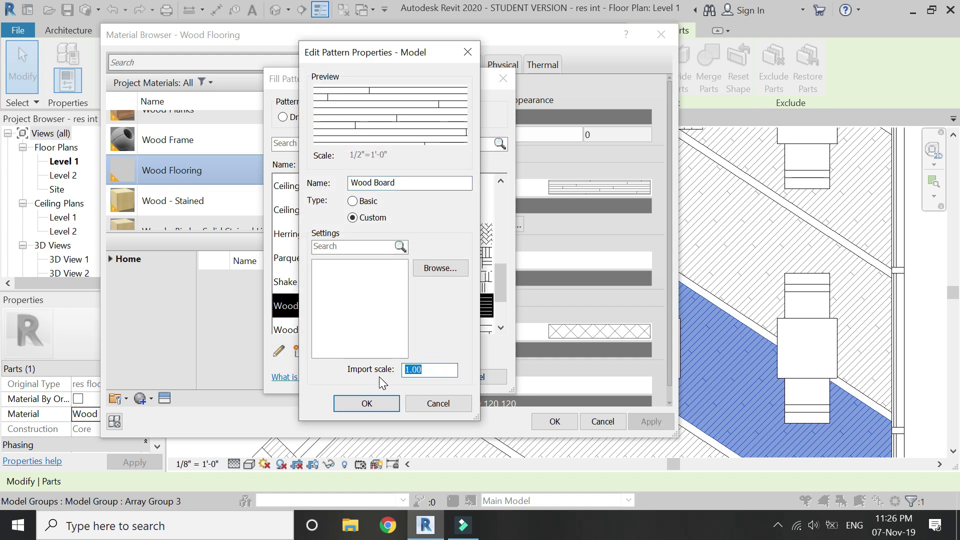
text(1)
key(BackSpace)
text(2)
click(379, 402)
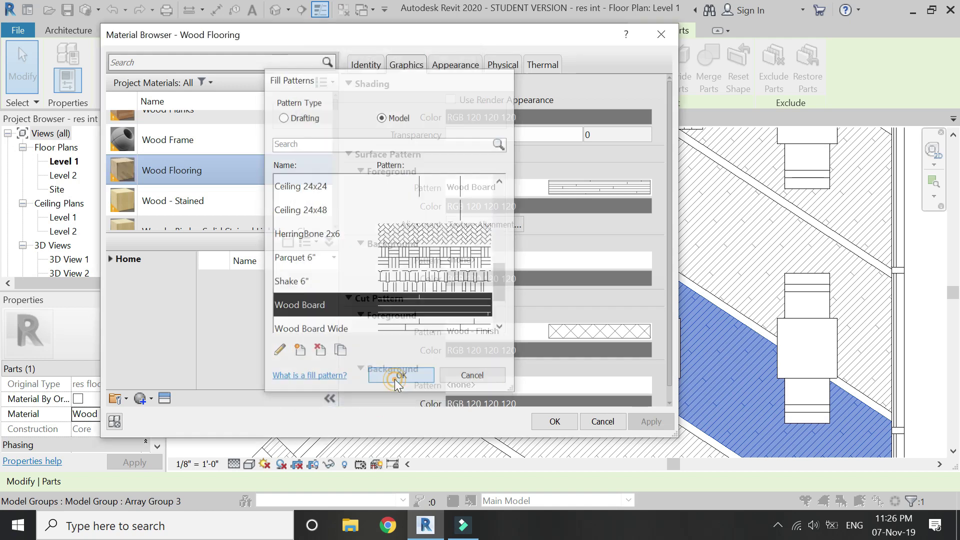
click(396, 376)
click(547, 419)
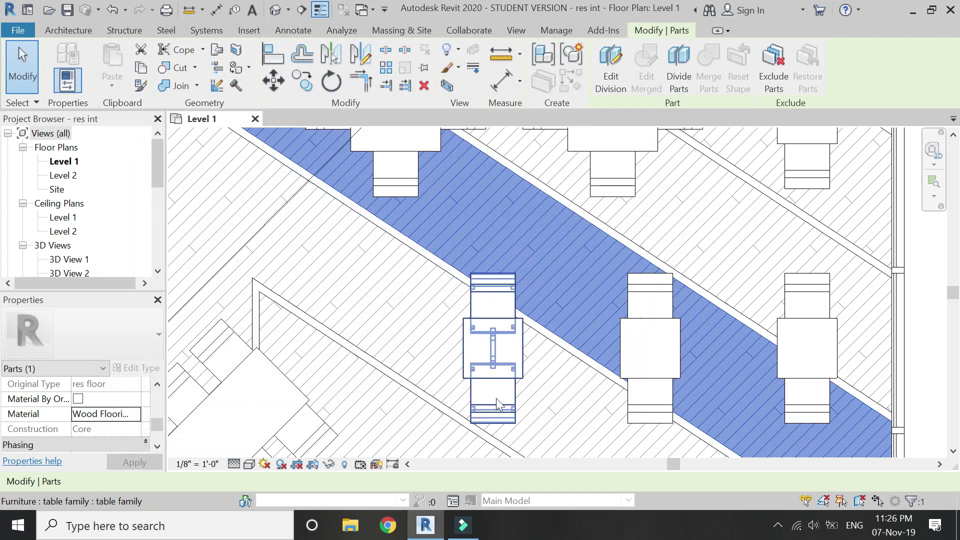
scroll(493, 397, down, 3)
click(774, 278)
scroll(607, 203, down, 2)
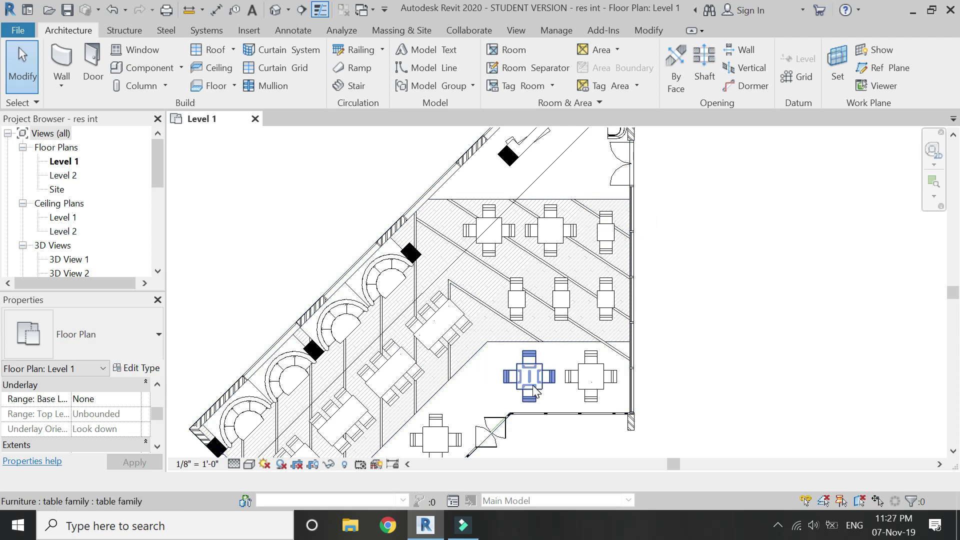
Start a filled region and pick both long edges of the diagonal floor strip and its end along the vertical wall as boundary lines
scroll(605, 220, down, 1)
scroll(456, 309, up, 2)
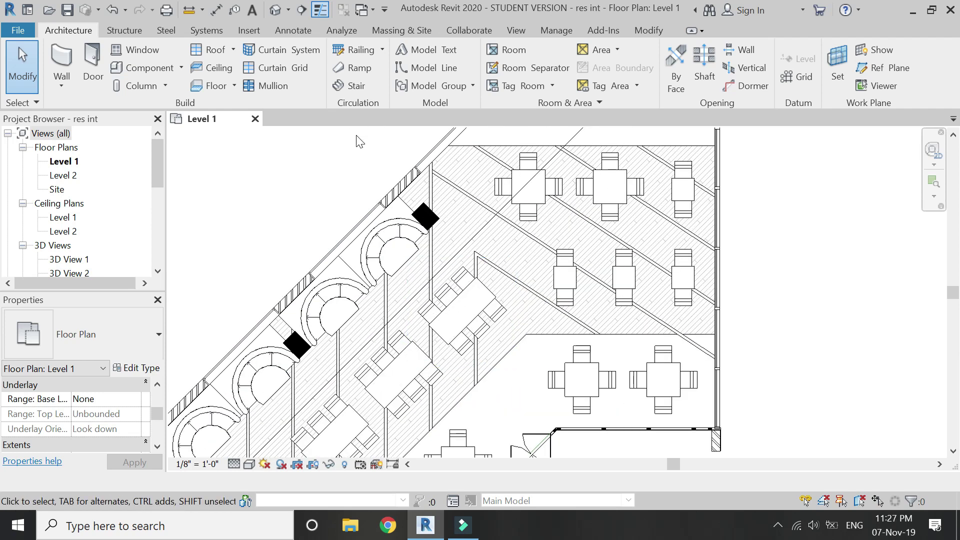
scroll(608, 186, up, 2)
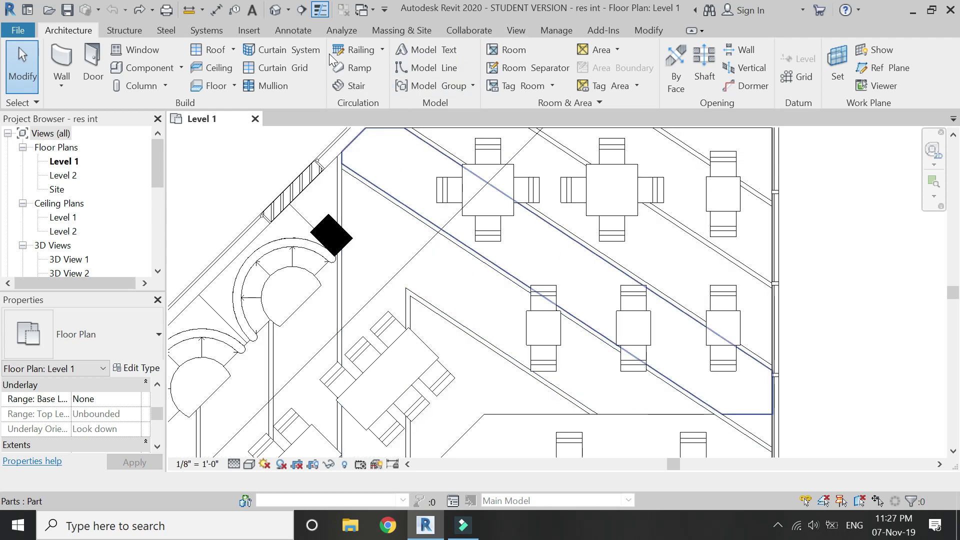
click(294, 31)
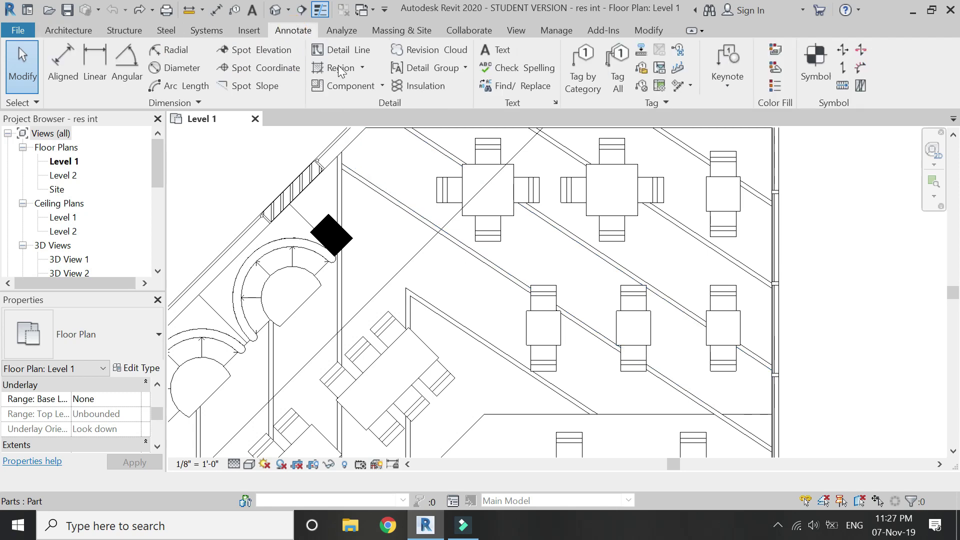
click(336, 68)
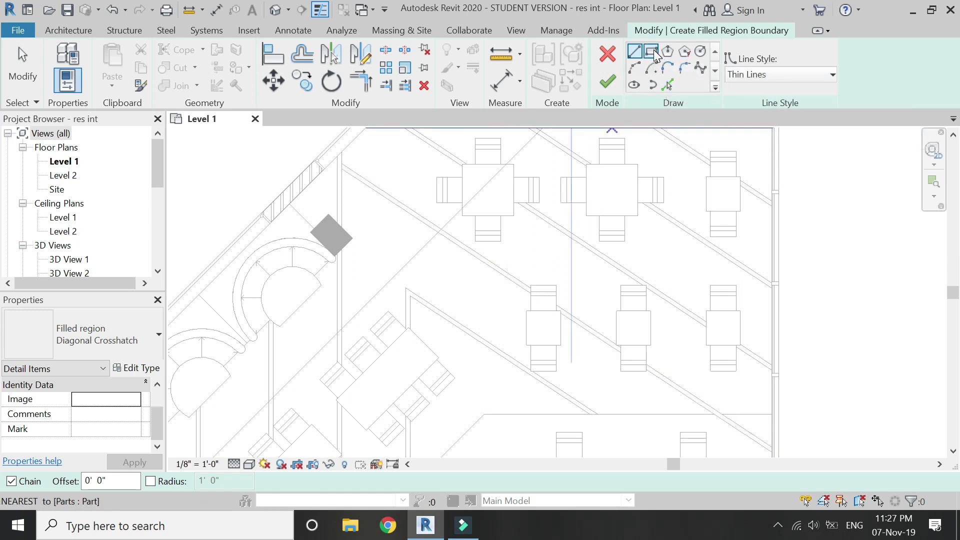
click(667, 85)
click(390, 189)
click(422, 141)
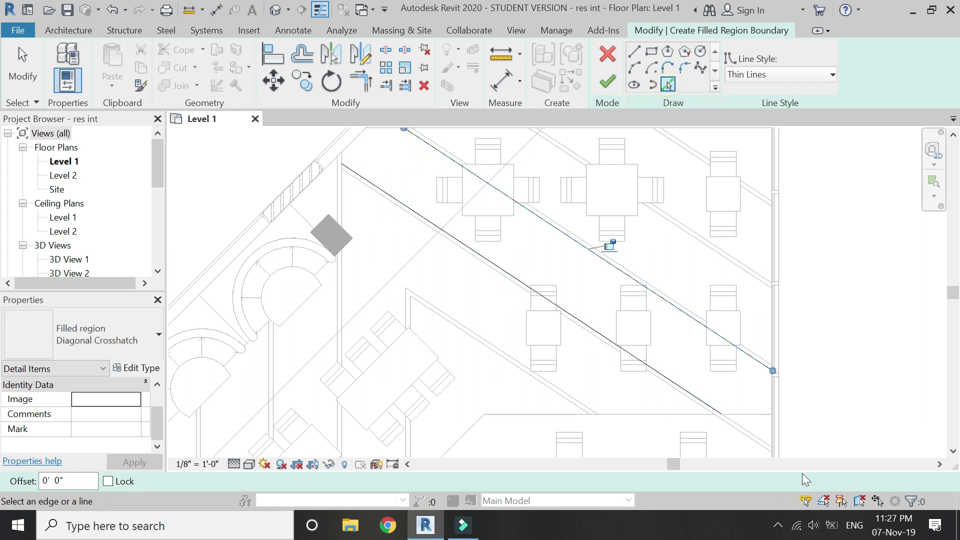
scroll(753, 416, up, 4)
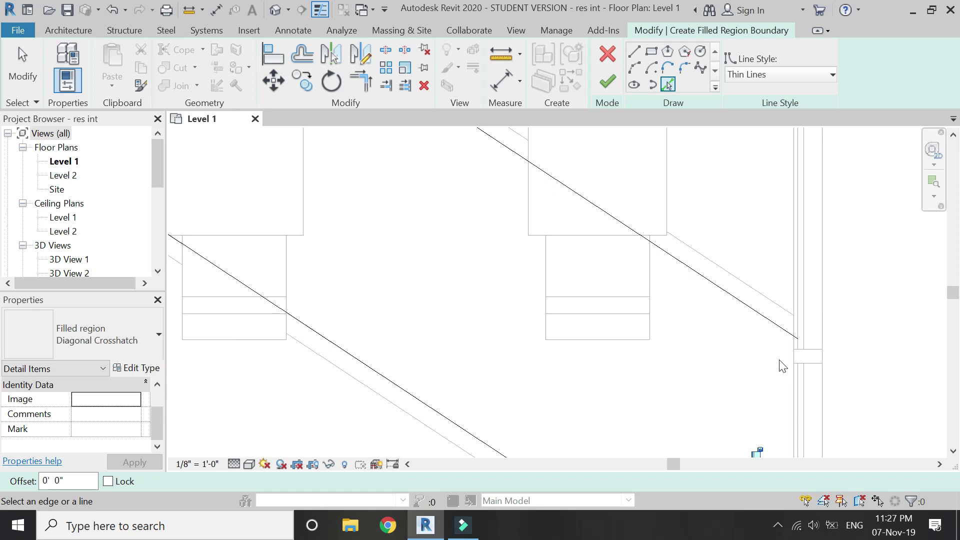
scroll(796, 350, up, 3)
click(794, 349)
Add the short edges at the strip's upper end, near the column and slanted wall, to the filled region boundary
scroll(809, 370, down, 3)
scroll(830, 387, down, 4)
scroll(493, 332, up, 3)
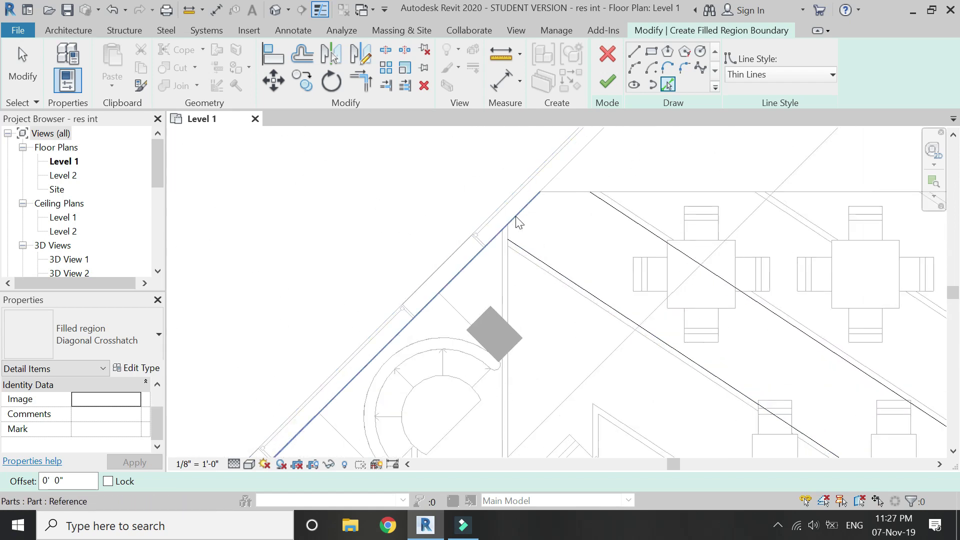
scroll(516, 212, up, 3)
click(516, 212)
click(587, 168)
click(500, 247)
Trim the picked boundary lines to corners so they form one closed outline around the diagonal floor strip
click(370, 87)
click(519, 214)
click(497, 248)
click(511, 270)
click(552, 179)
click(605, 167)
click(675, 173)
scroll(493, 179, down, 2)
scroll(829, 315, up, 6)
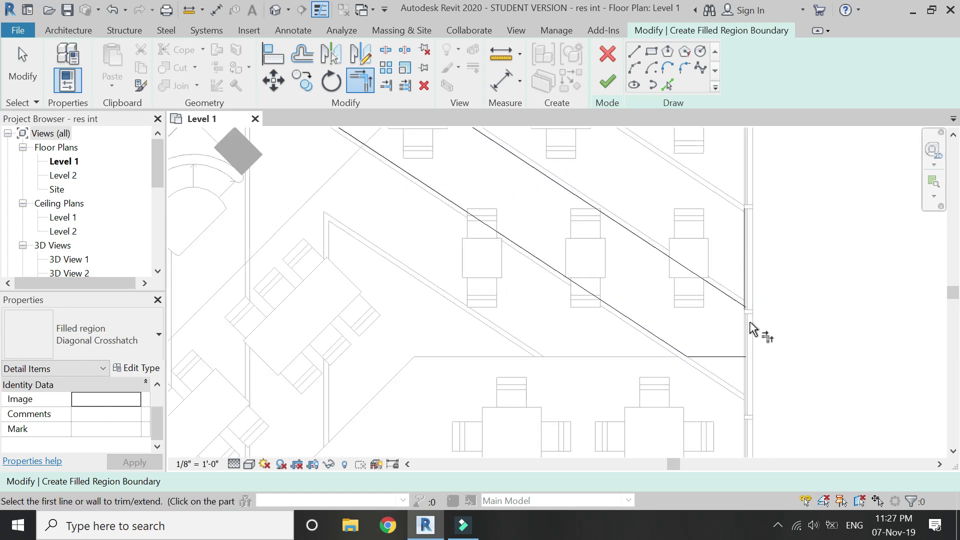
click(723, 257)
click(731, 272)
scroll(730, 260, down, 4)
scroll(679, 394, down, 3)
scroll(567, 289, up, 4)
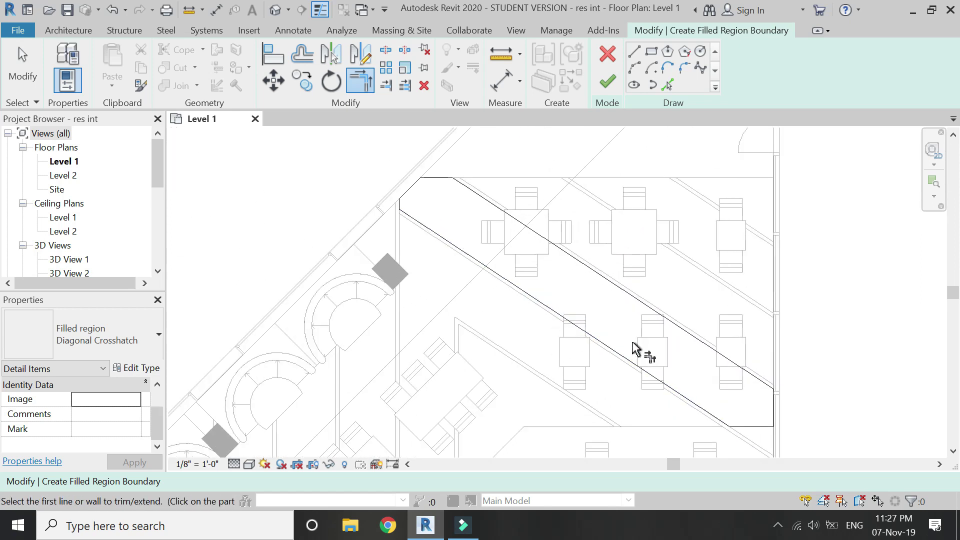
key(Escape)
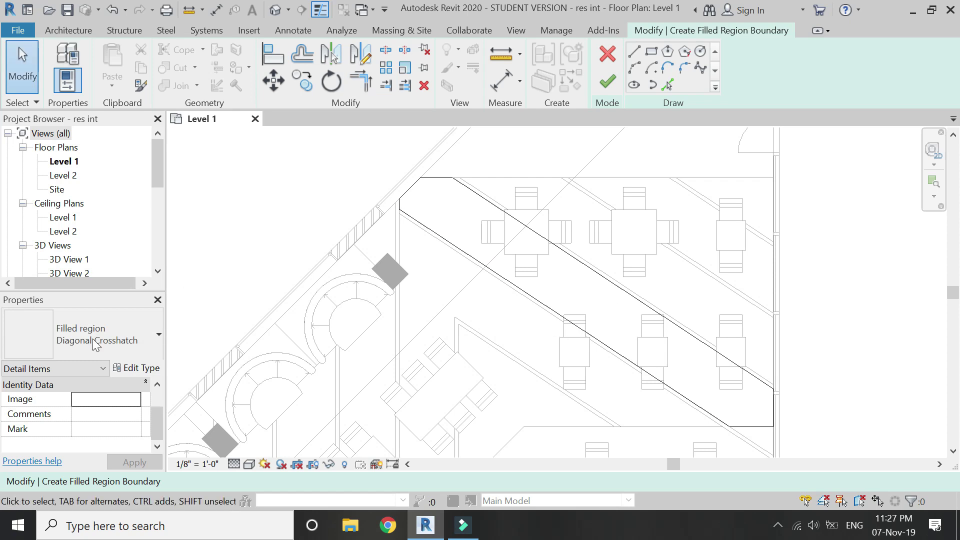
Set the Diagonal Crosshatch filled region type's foreground fill pattern to the Wood Board model pattern and finish the region sketch
click(136, 368)
key(Escape)
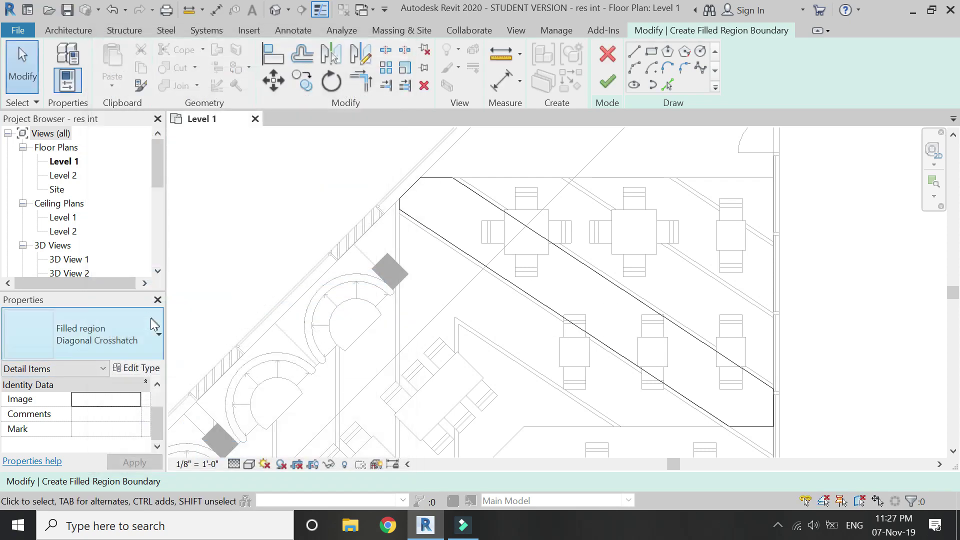
click(136, 368)
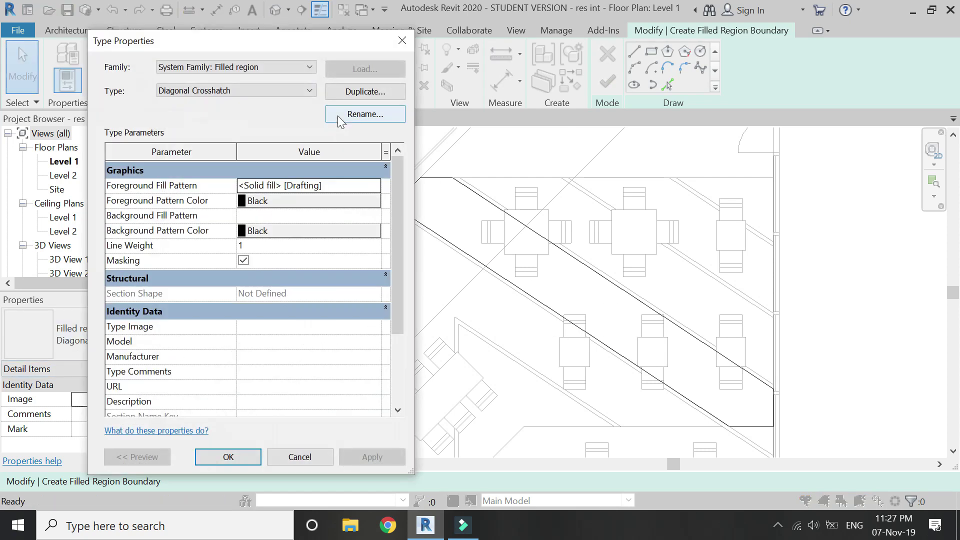
click(372, 187)
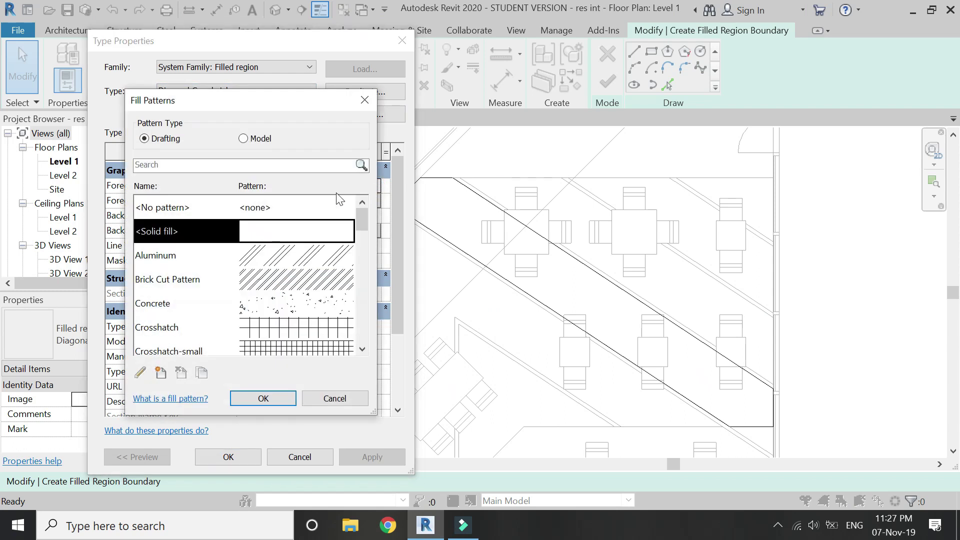
click(243, 138)
scroll(271, 292, down, 10)
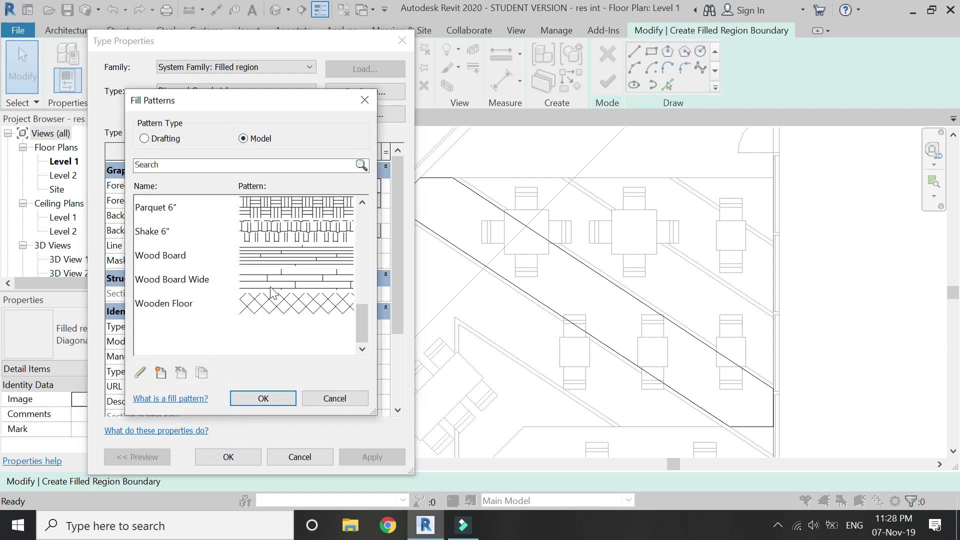
click(280, 258)
click(270, 399)
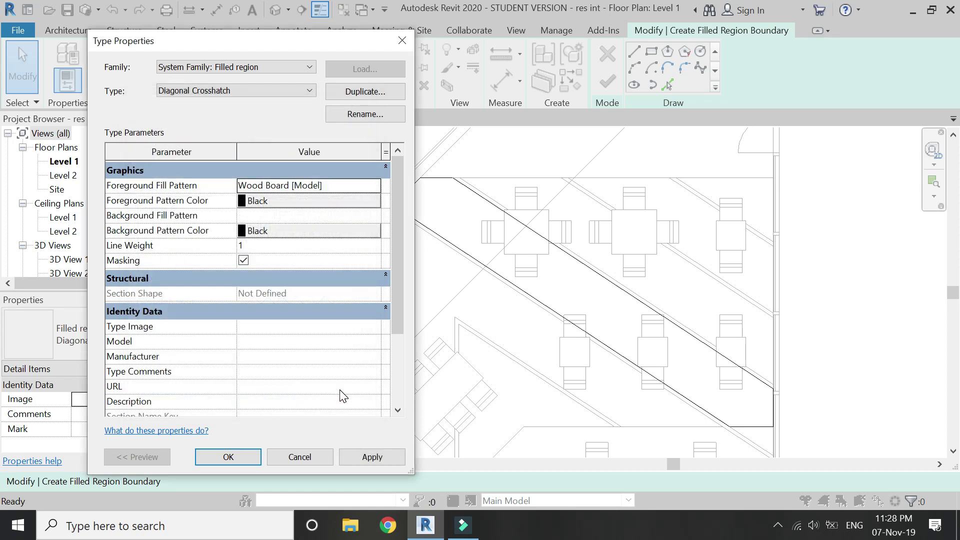
click(250, 458)
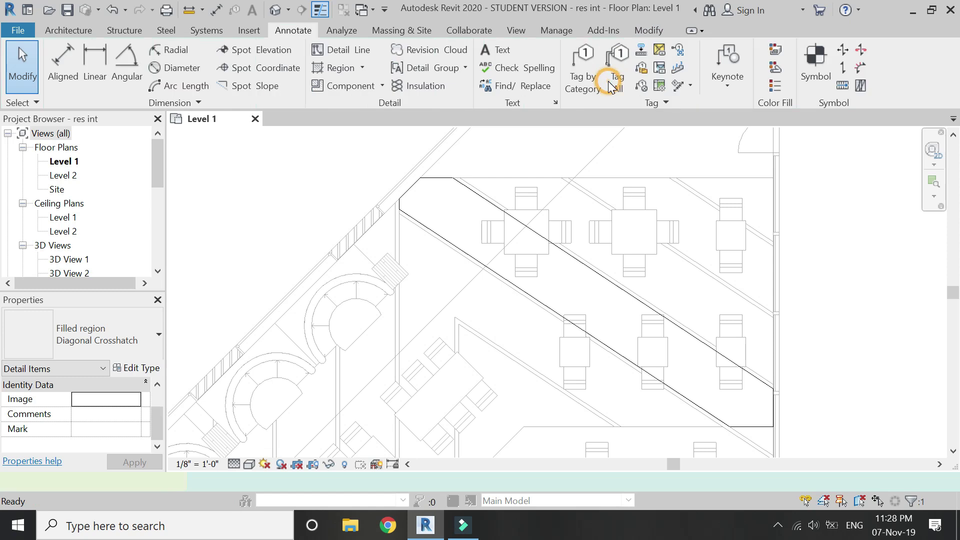
click(608, 81)
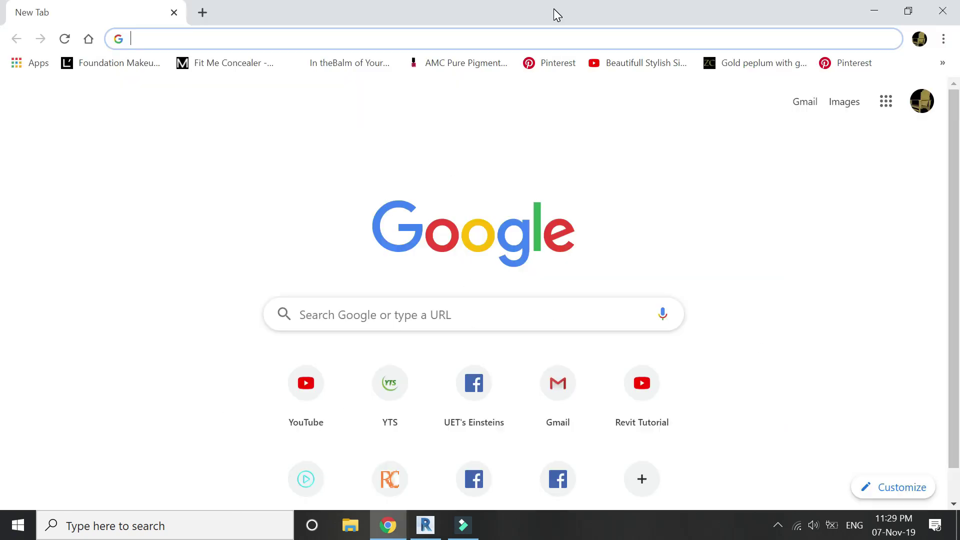
Search the web for "cad hatch patterns" and open the CADhatch free AutoCAD hatch patterns site
text(cad hatc)
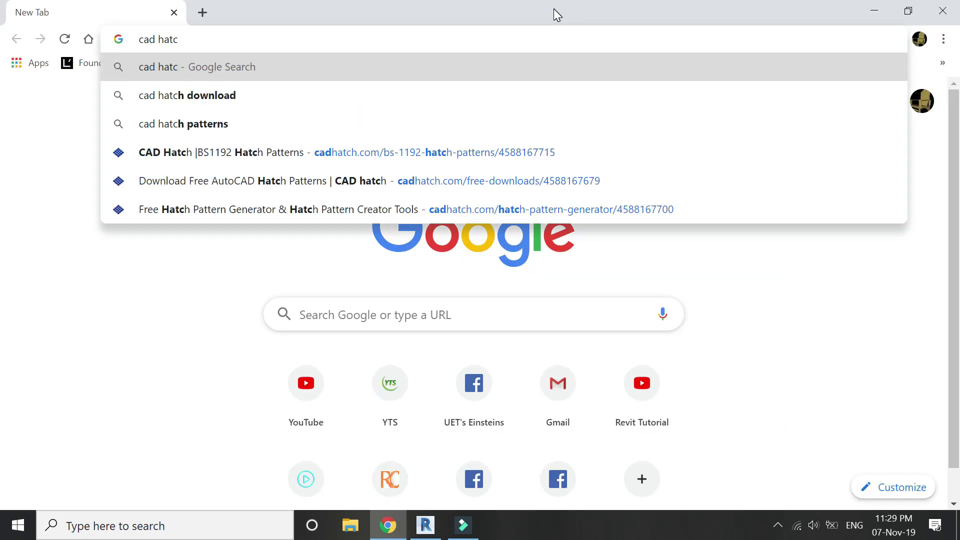
key(BackSpace)
text(h pattern)
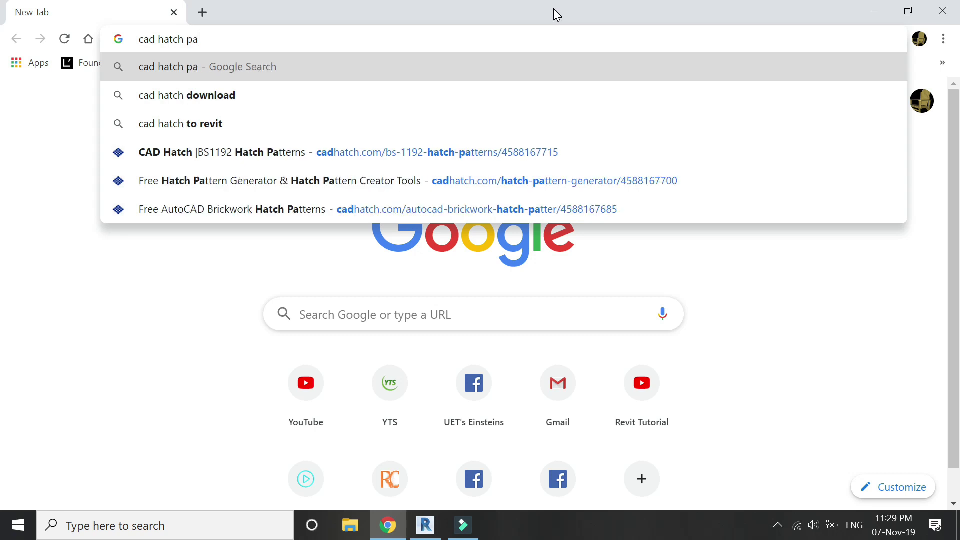
key(Return)
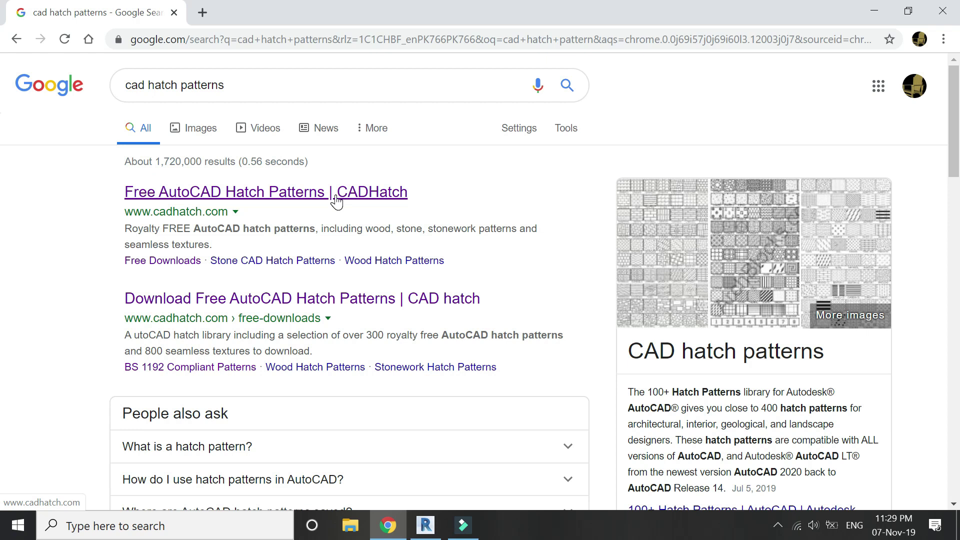
click(336, 195)
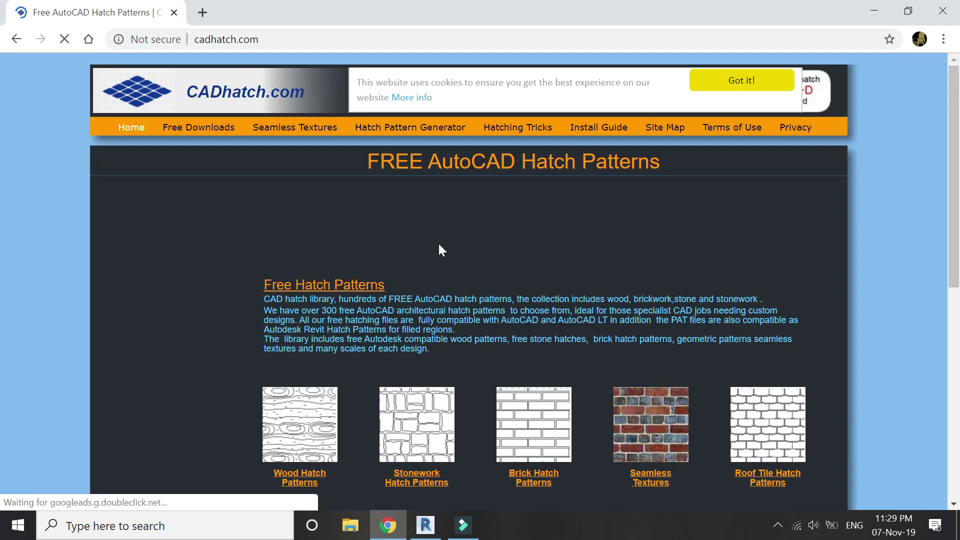
Open the site's Free Downloads page and look through its hatch pattern categories
scroll(438, 250, down, 3)
scroll(439, 265, up, 3)
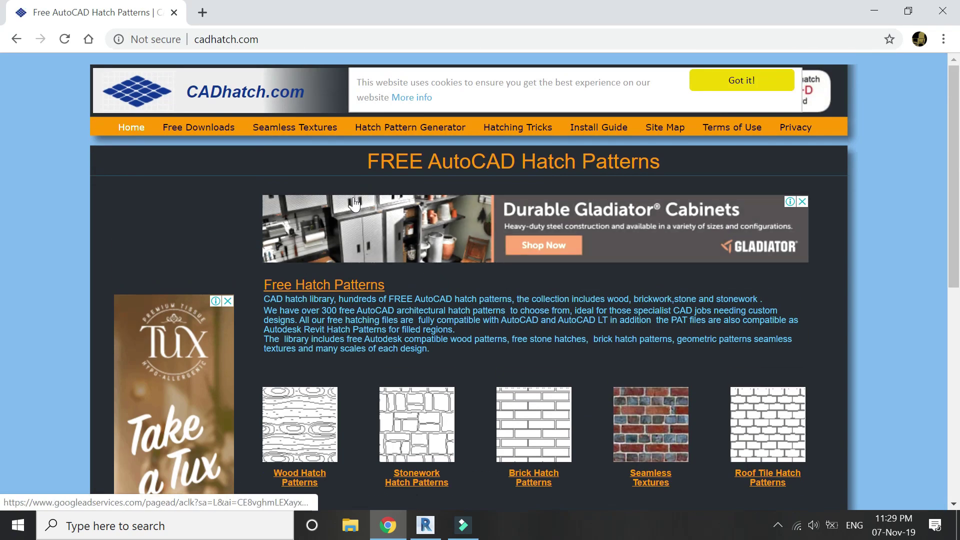
click(211, 137)
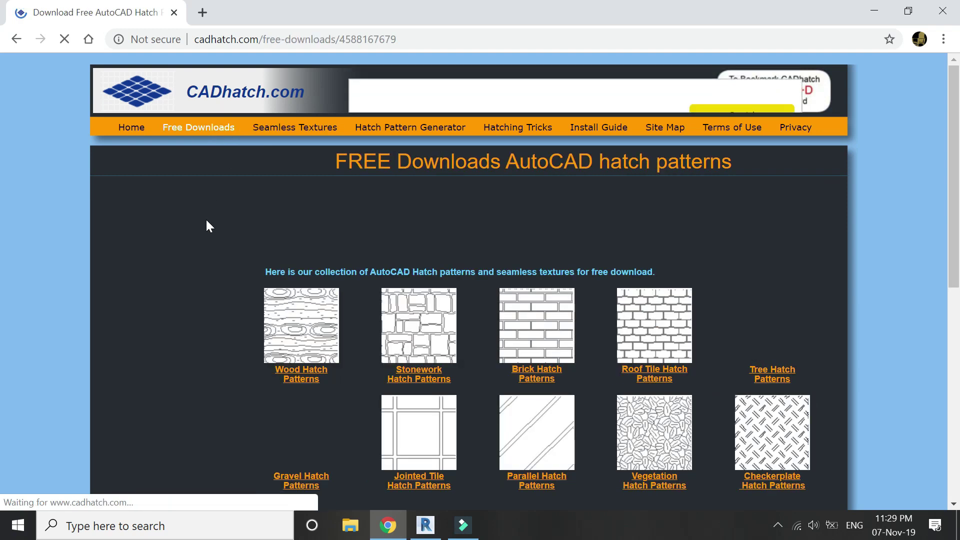
scroll(289, 250, down, 3)
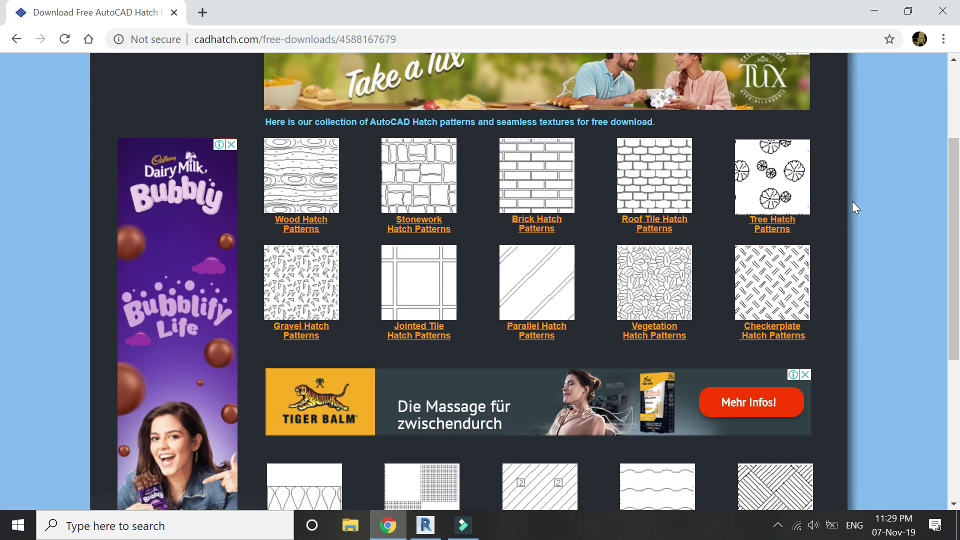
scroll(852, 202, down, 5)
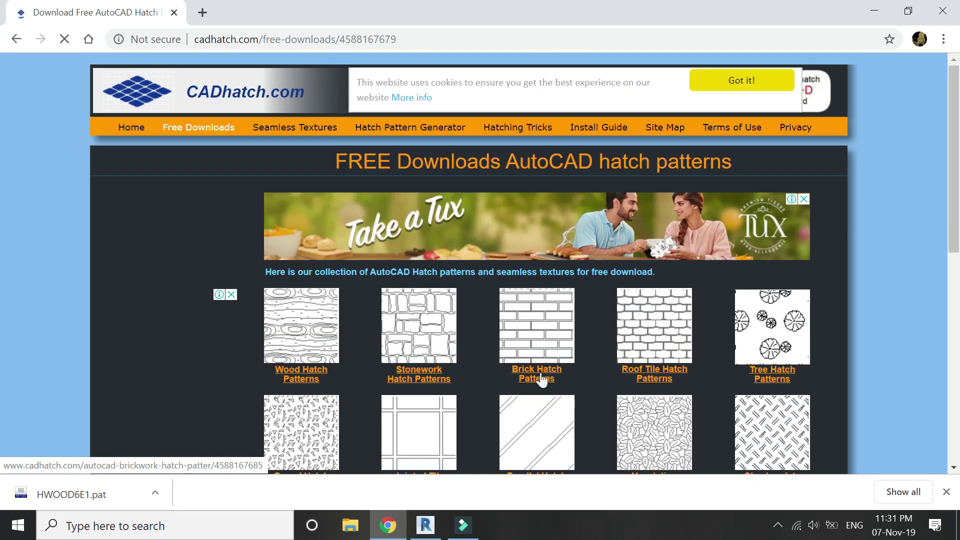
Open the Brick Hatch Patterns category and download the HBENGLET pattern file to the Desktop
click(540, 379)
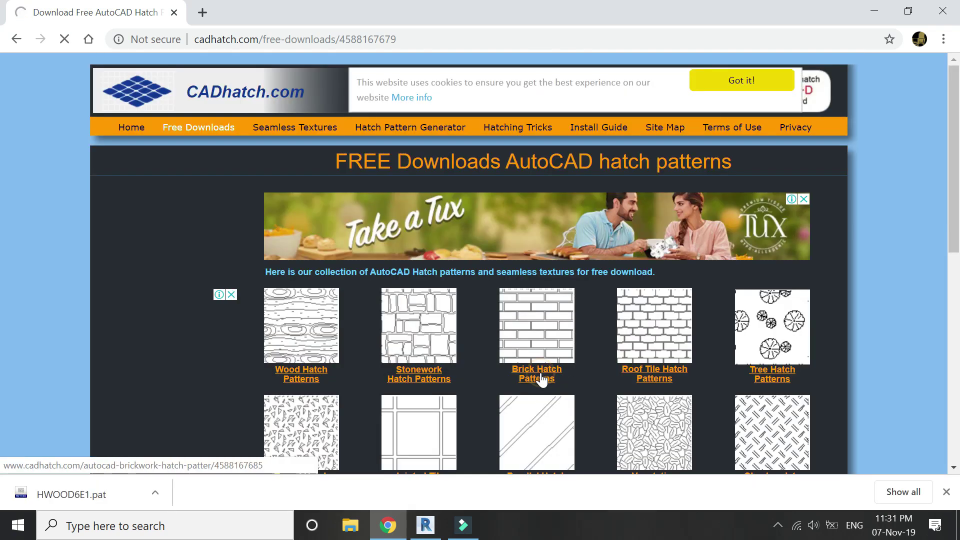
scroll(535, 300, down, 3)
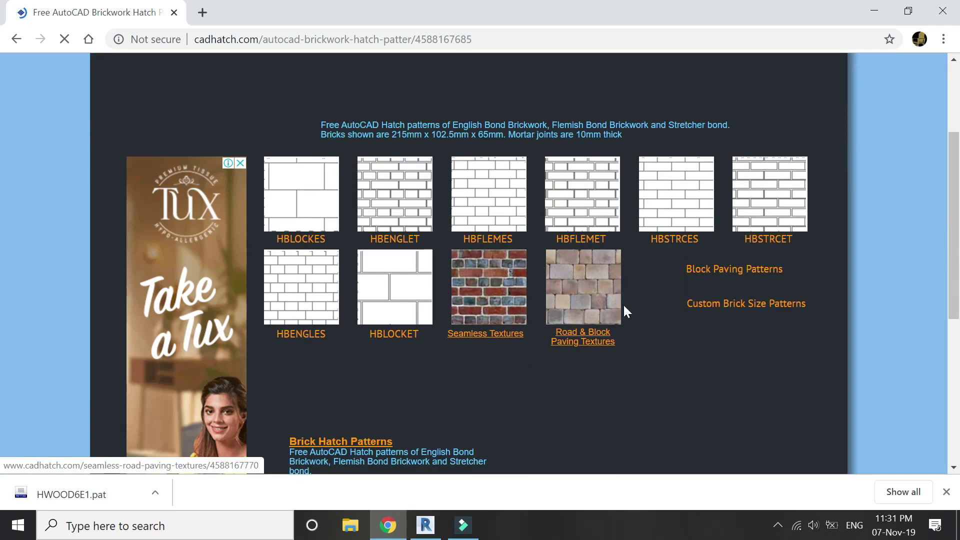
scroll(605, 335, up, 1)
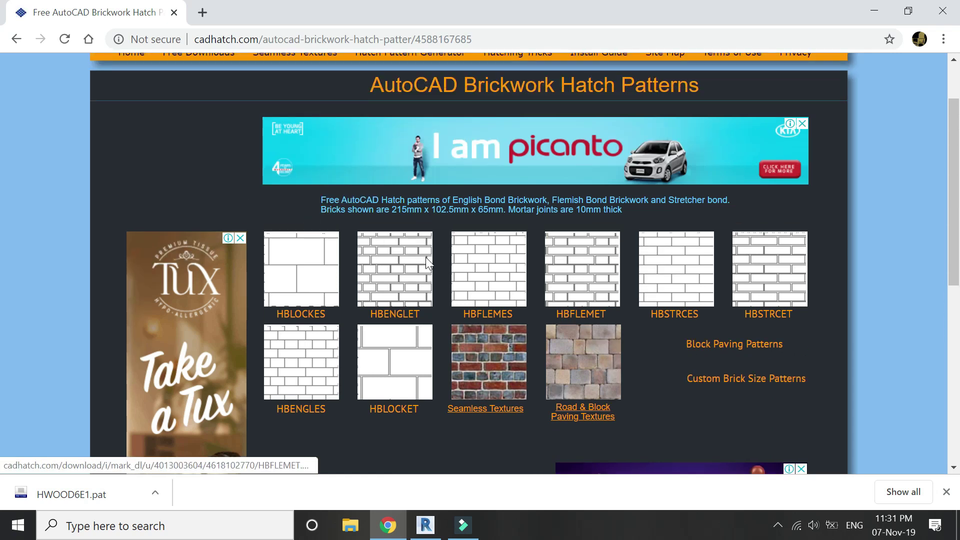
click(399, 319)
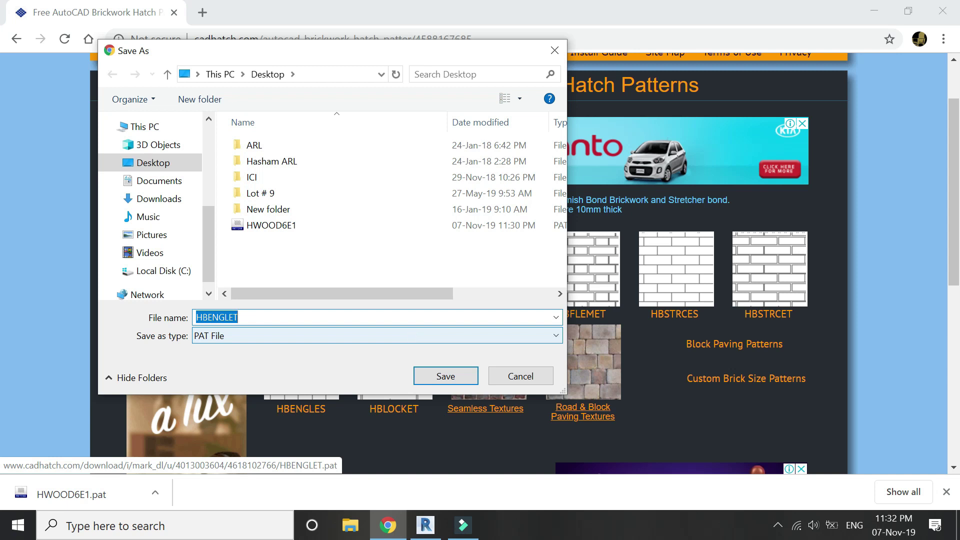
click(338, 260)
click(438, 377)
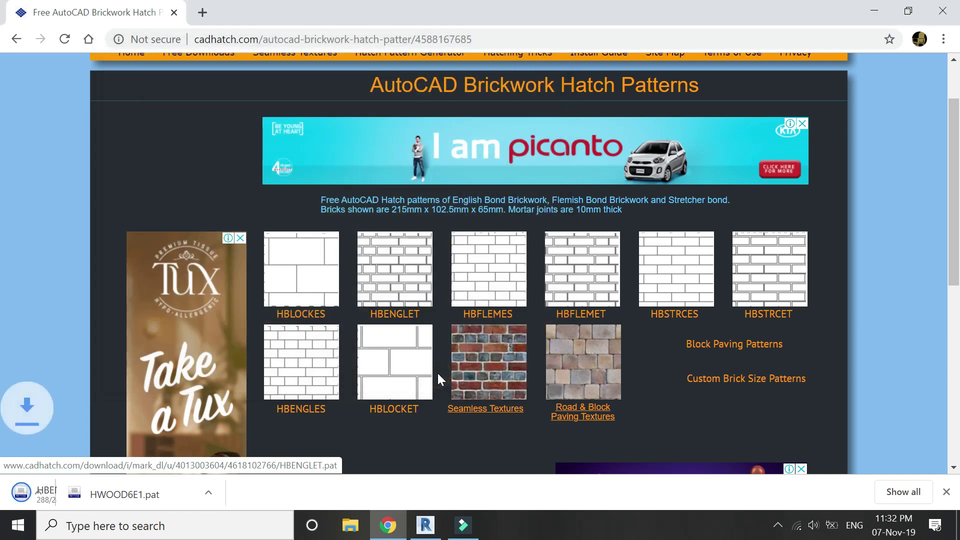
Switch to Revit, select the bent floor part between the tables and open its Wood Flooring material for editing
click(425, 524)
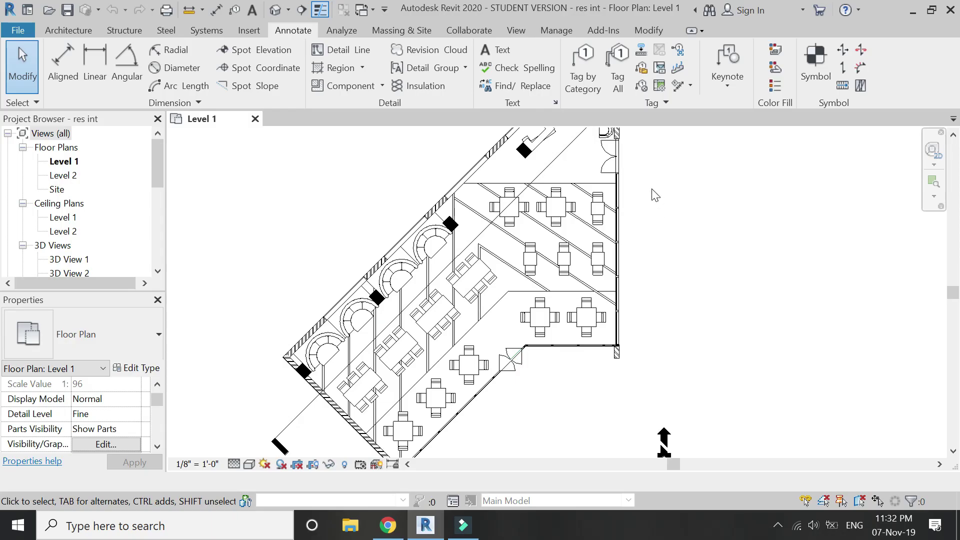
scroll(509, 246, up, 4)
click(509, 246)
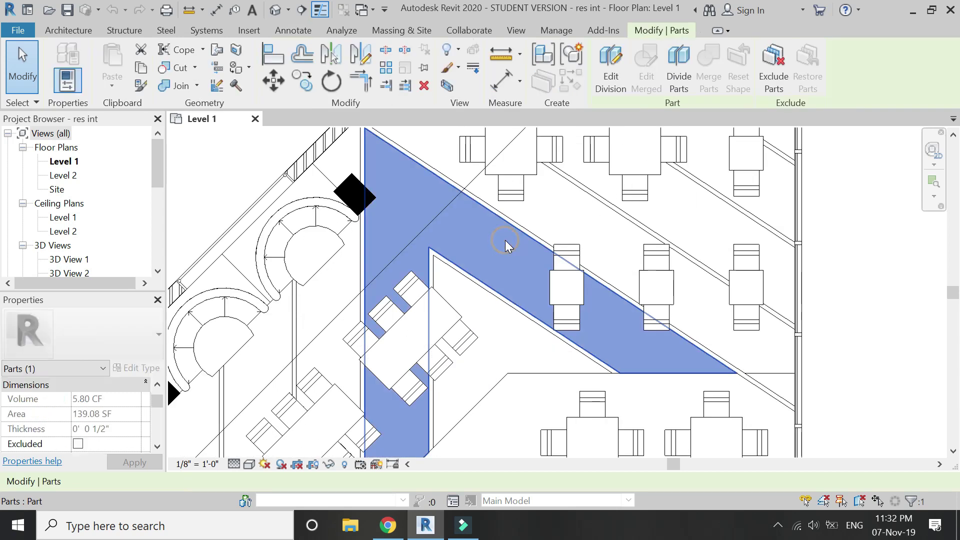
scroll(140, 413, down, 4)
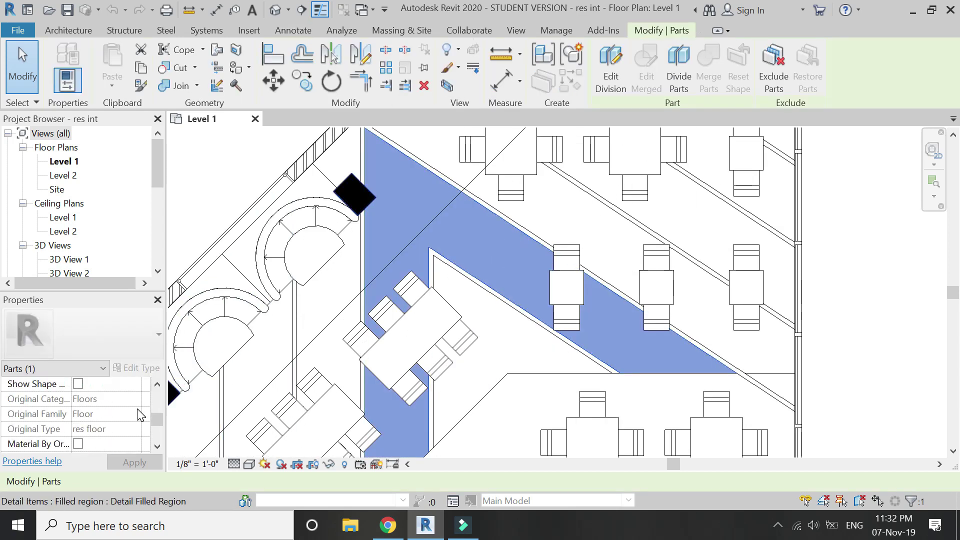
scroll(141, 413, up, 2)
click(139, 415)
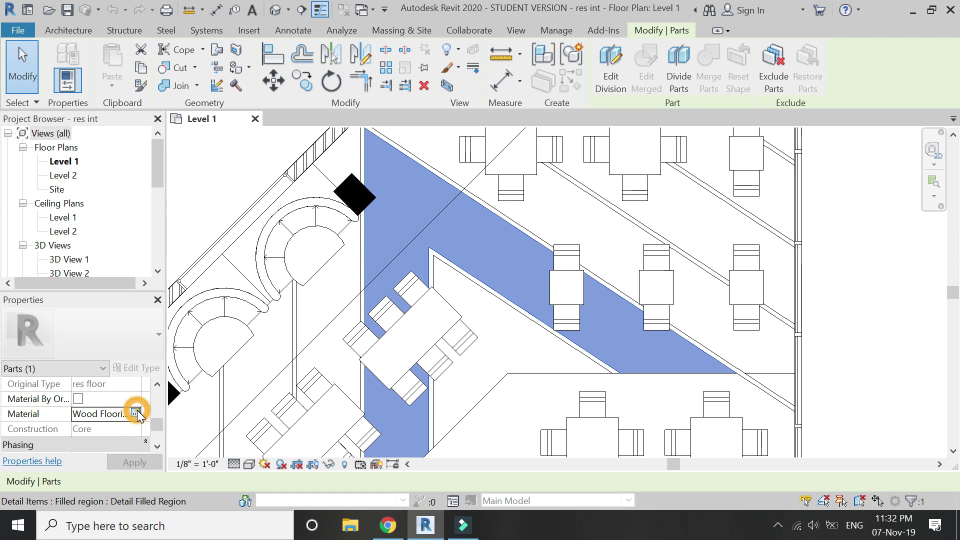
click(135, 413)
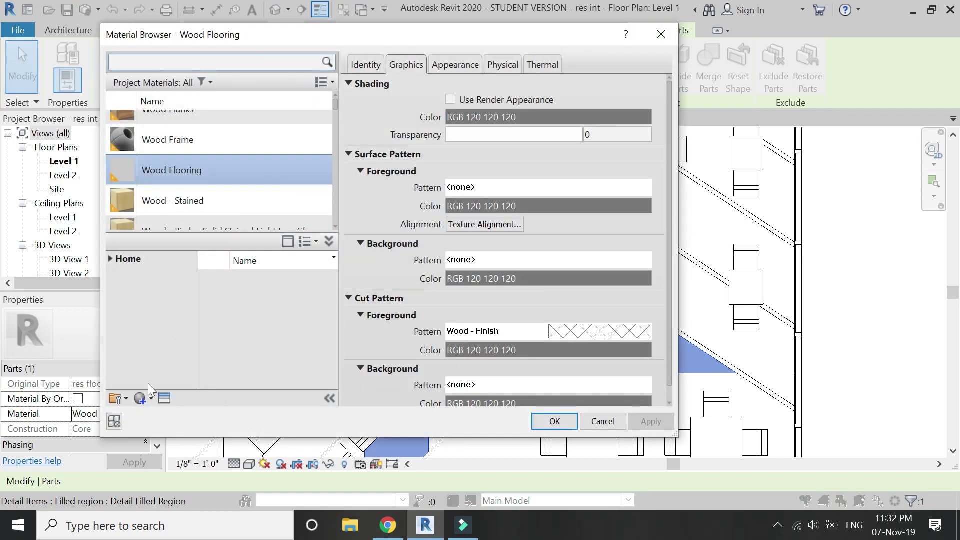
Create a custom drafting pattern for the Wood Flooring foreground surface pattern, importing HBENGLET.pat from the Desktop
click(536, 185)
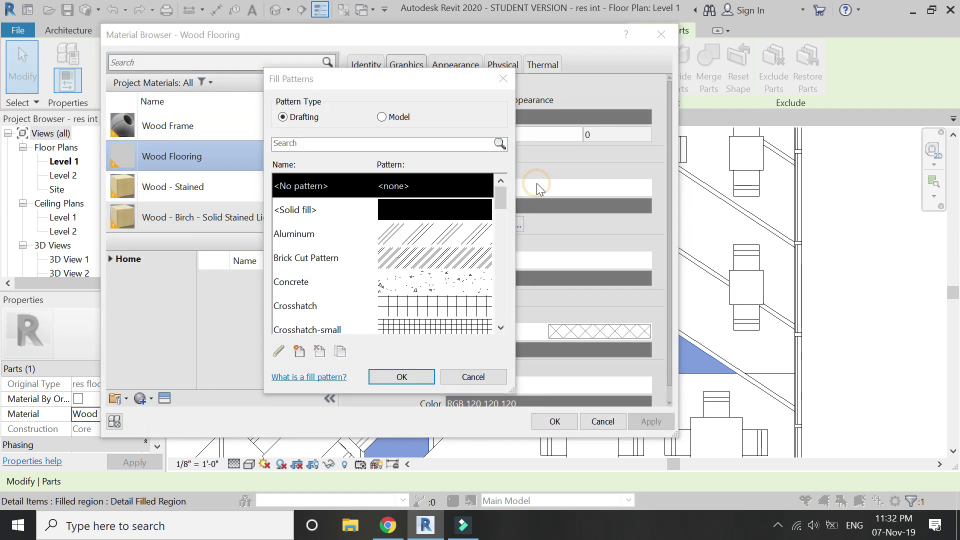
click(299, 352)
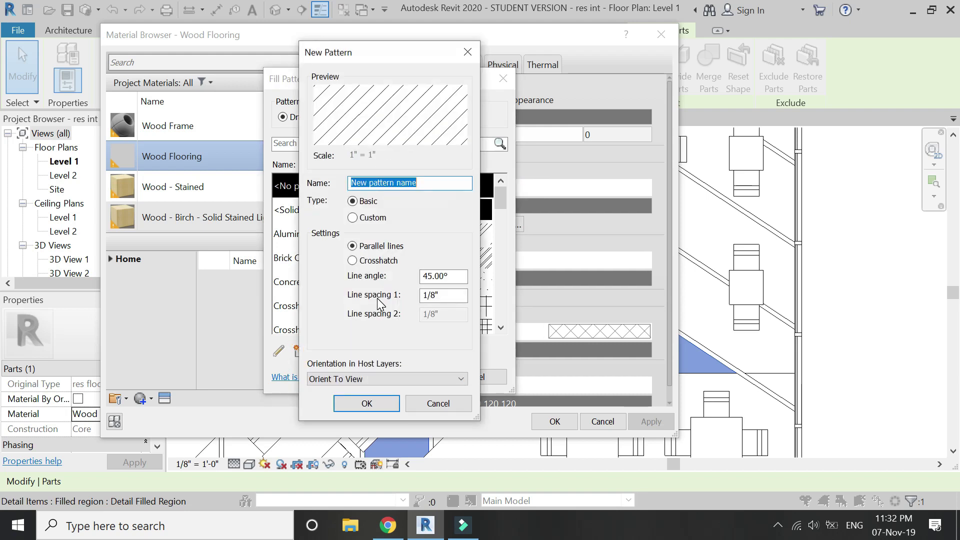
click(352, 218)
click(439, 272)
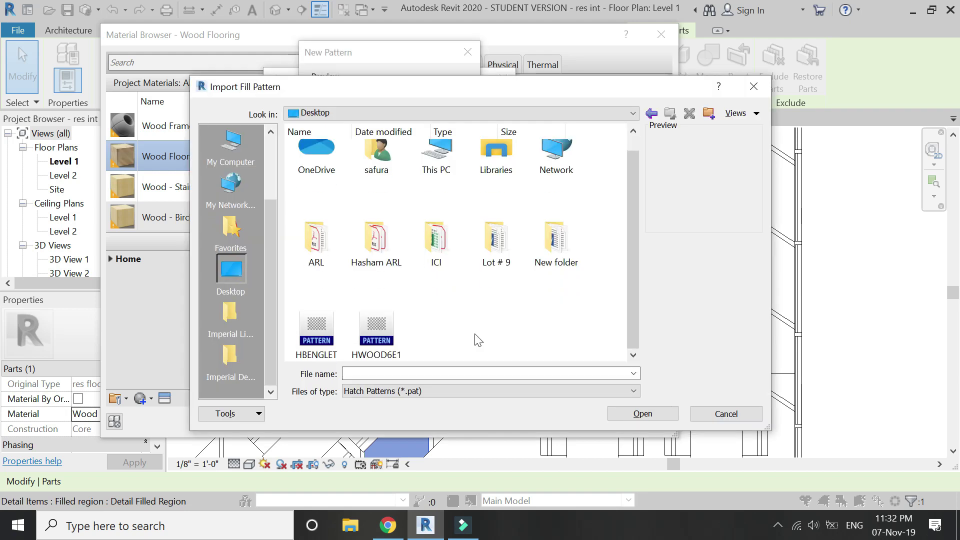
click(315, 332)
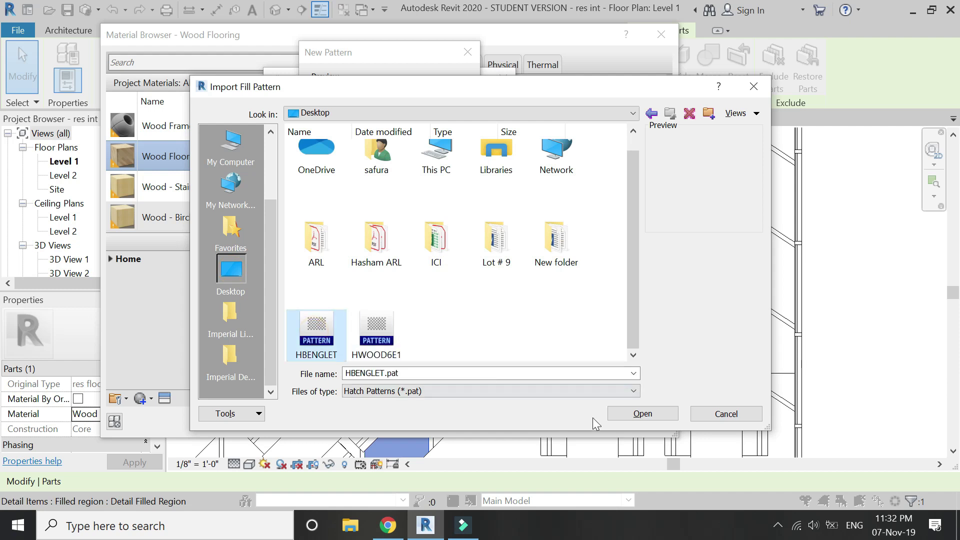
click(619, 410)
Name the new fill pattern "Floor Pattern" and set its import scale to 0.001
click(396, 179)
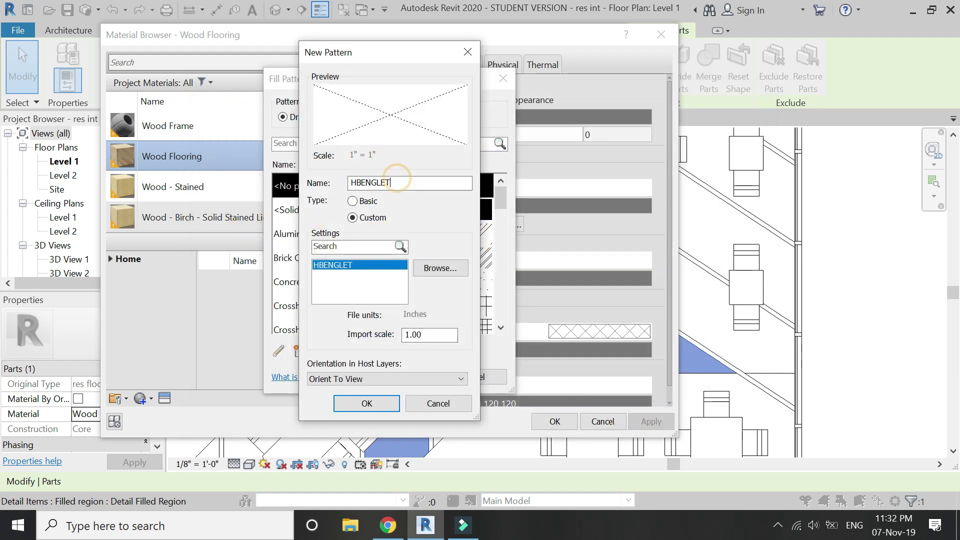
text(W)
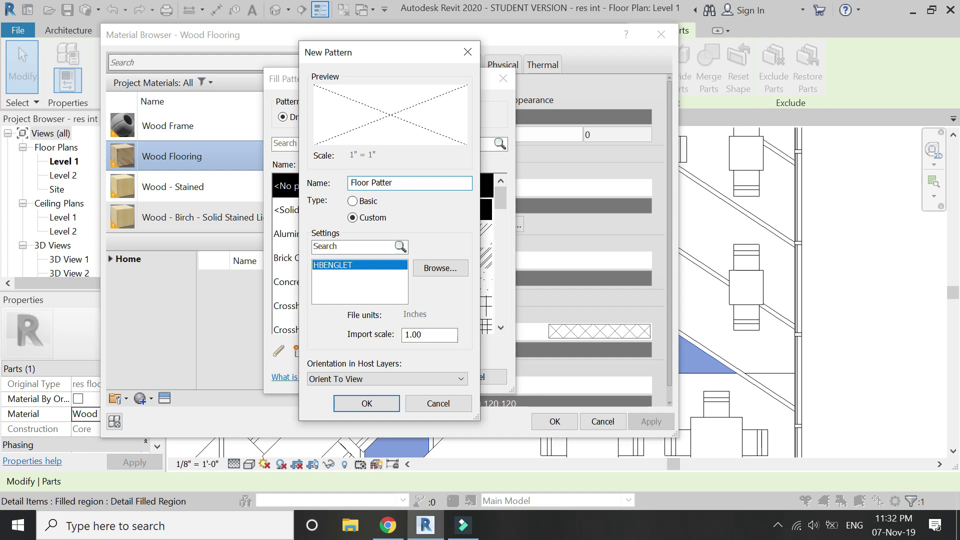
double_click(434, 334)
text(0)
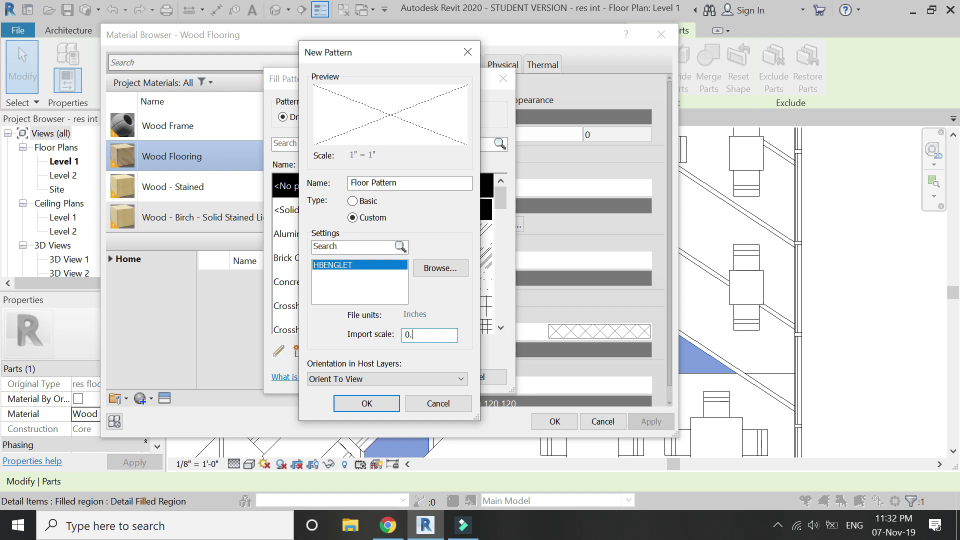
text(.01)
key(BackSpace)
text(01)
key(BackSpace)
text(01)
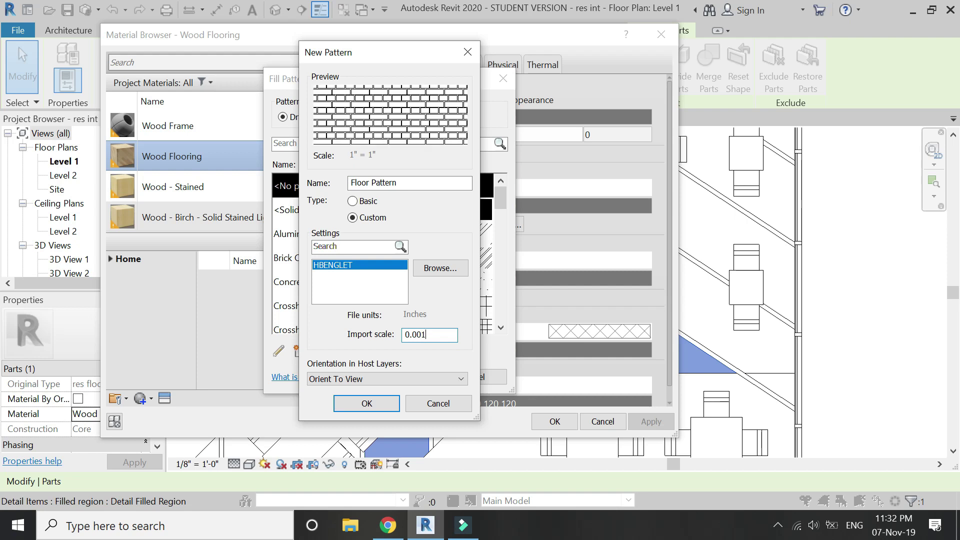
Set the pattern's host layer orientation to Align with element and apply it as Wood Flooring's foreground surface pattern
click(406, 379)
click(391, 410)
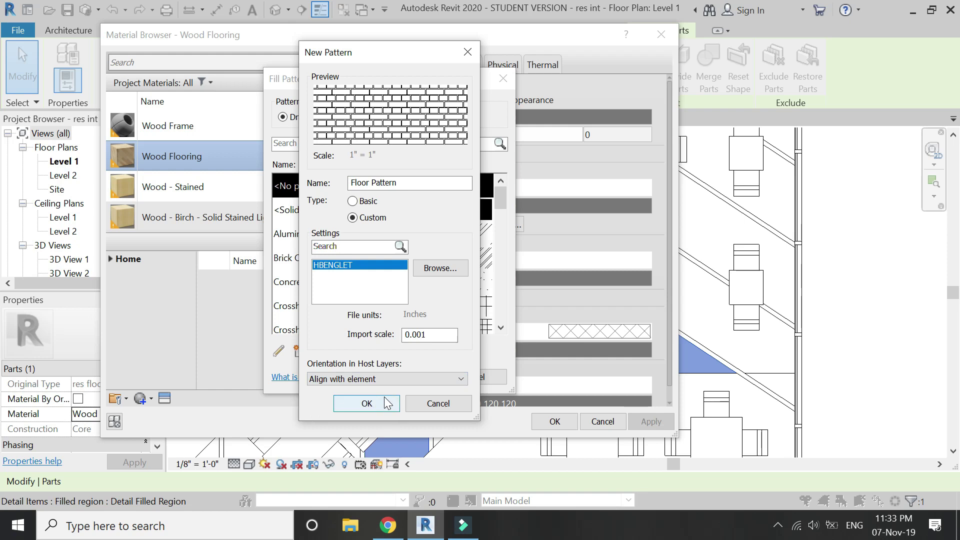
click(382, 405)
click(401, 377)
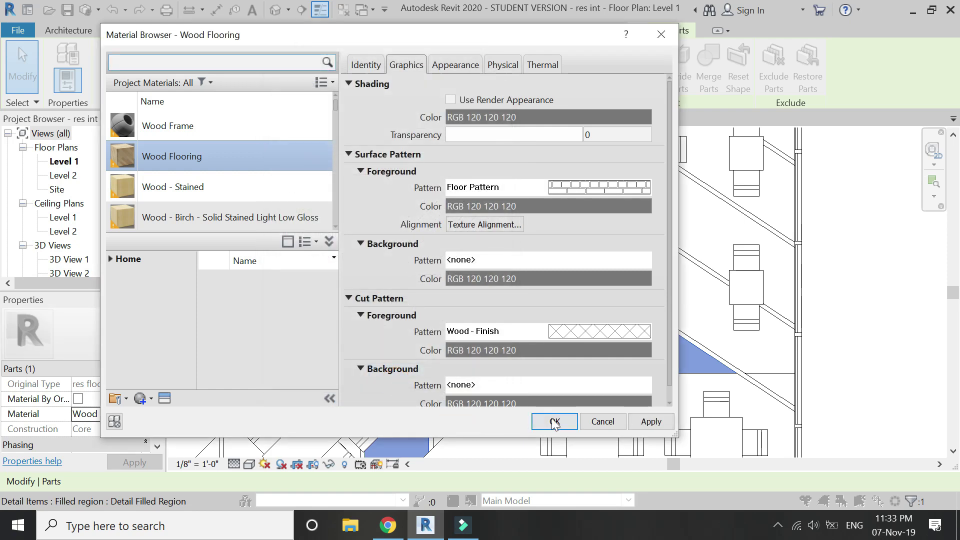
click(643, 428)
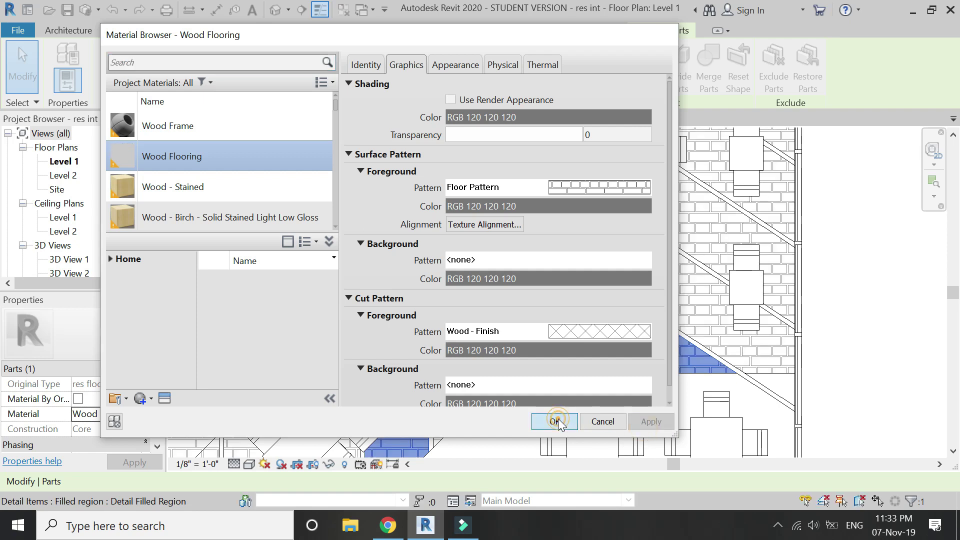
click(554, 421)
scroll(580, 277, down, 4)
key(Escape)
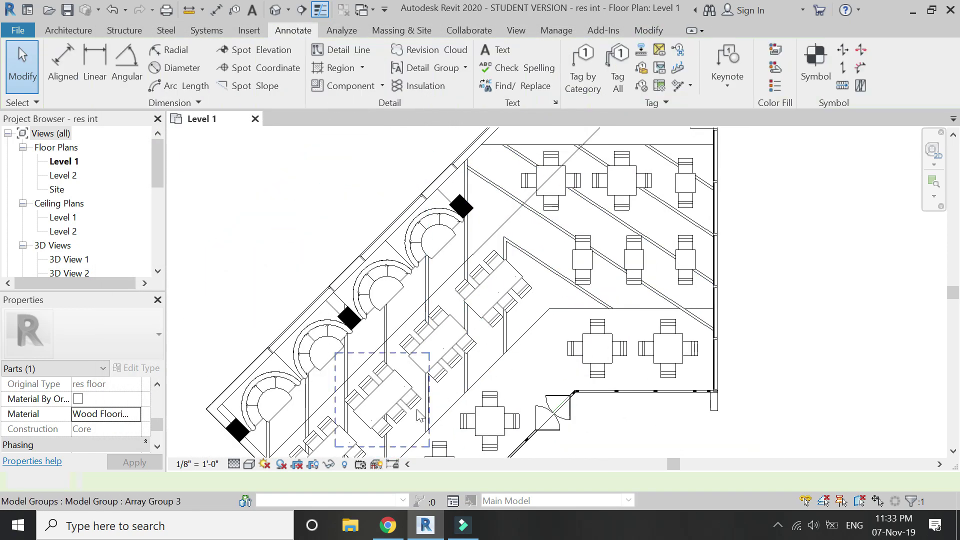
scroll(645, 429, up, 1)
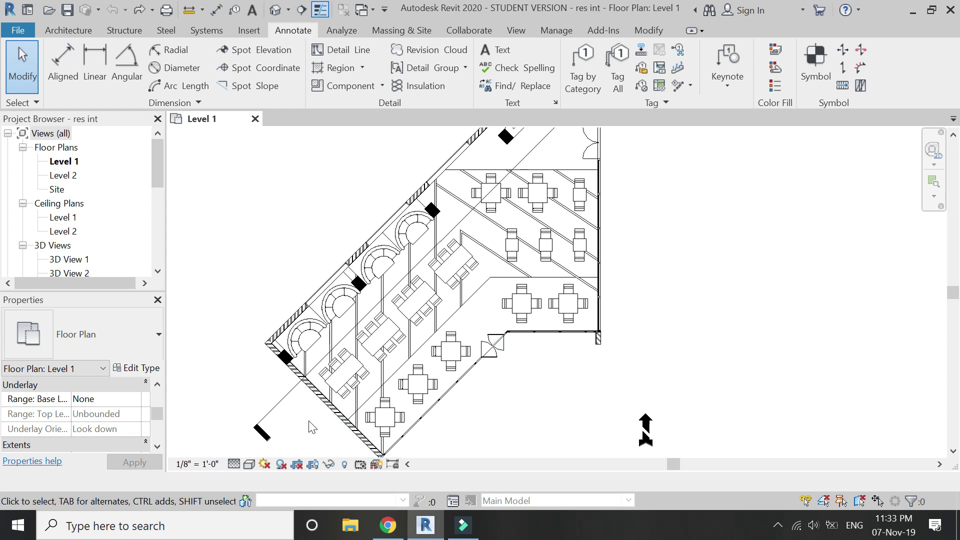
scroll(314, 416, up, 3)
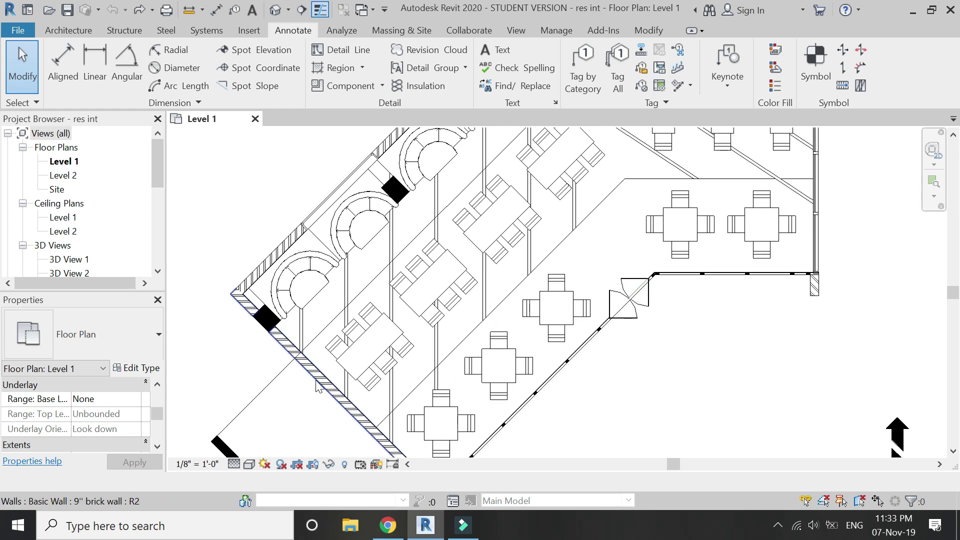
scroll(279, 397, down, 1)
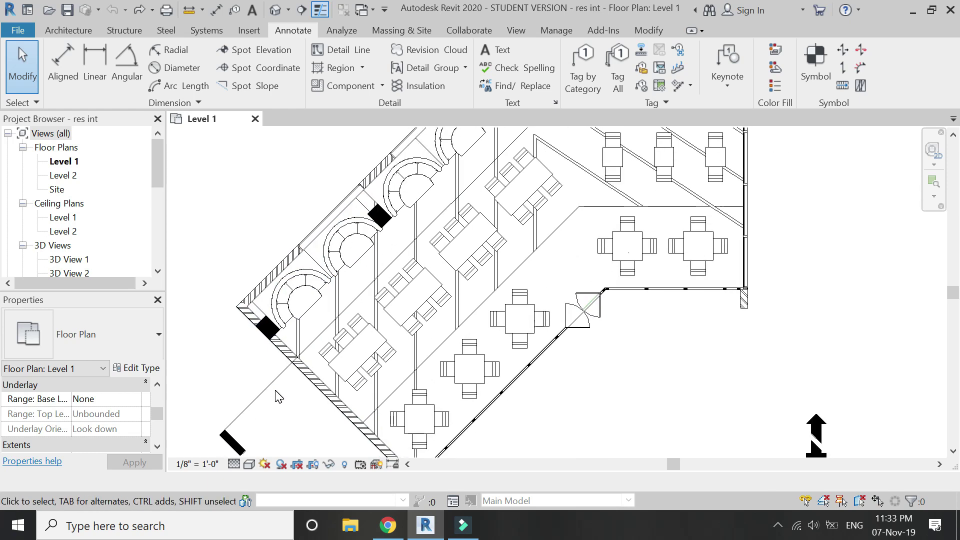
scroll(278, 397, down, 2)
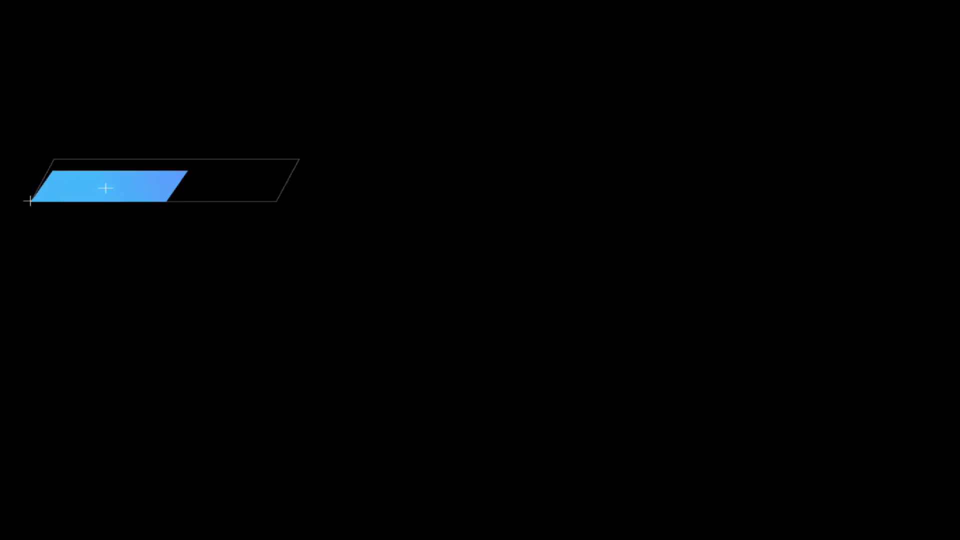